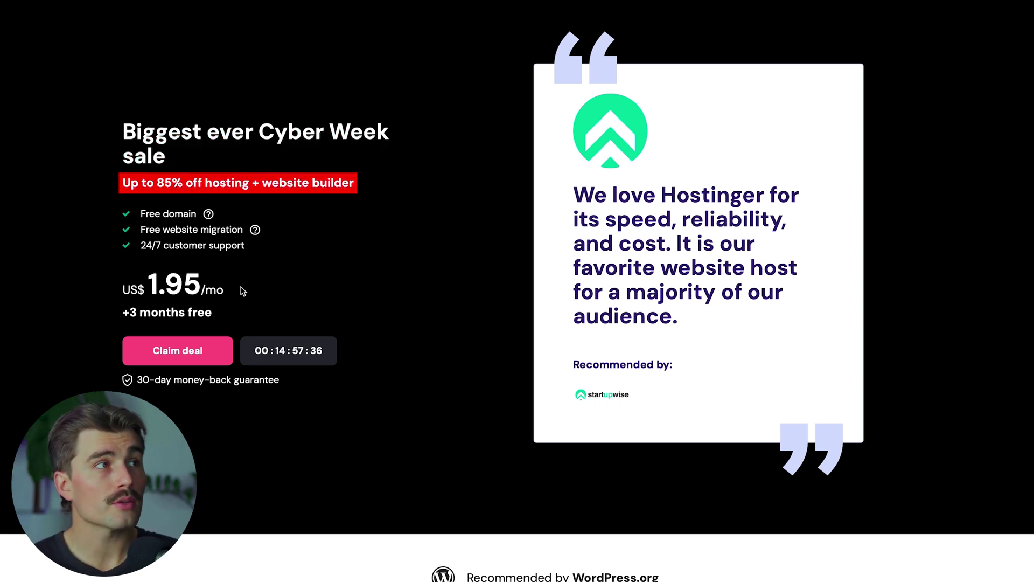
Claim the Cyber Week hosting deal by choosing the Premium plan and setting the billing period to 12 months
{"action": "left_click", "coordinate": [192, 348]}
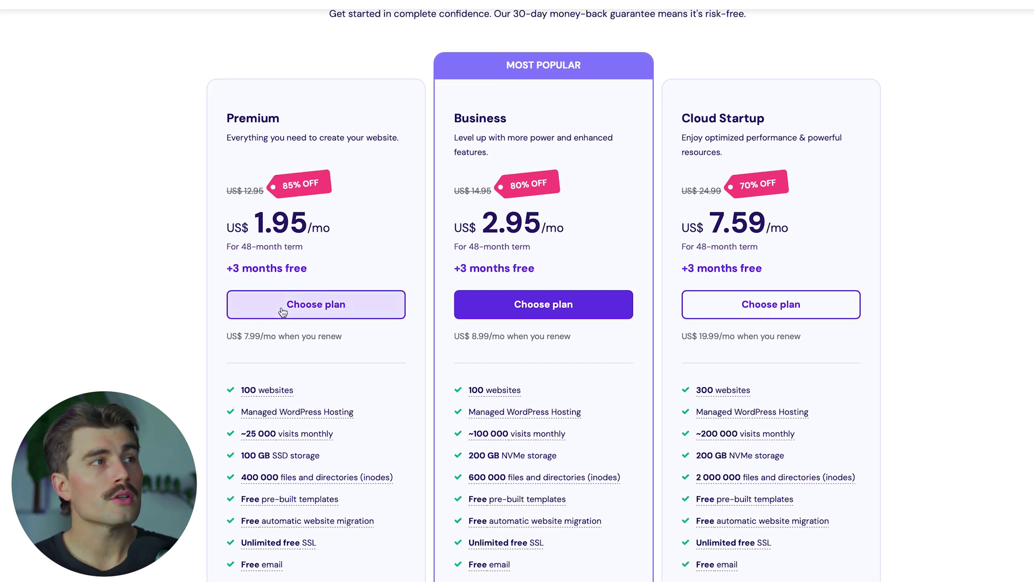
{"action": "left_click", "coordinate": [299, 301]}
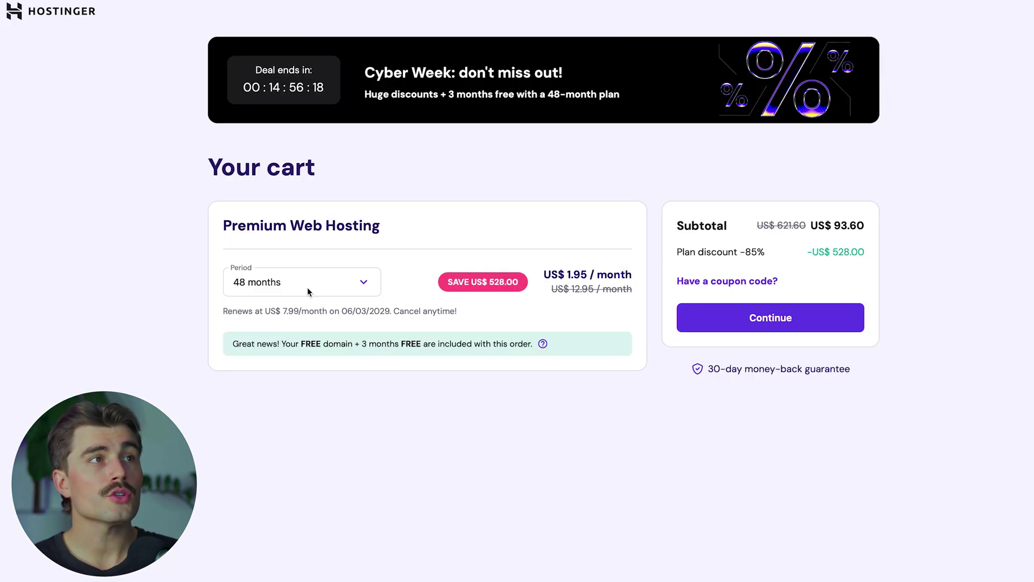
{"action": "left_click", "coordinate": [311, 285]}
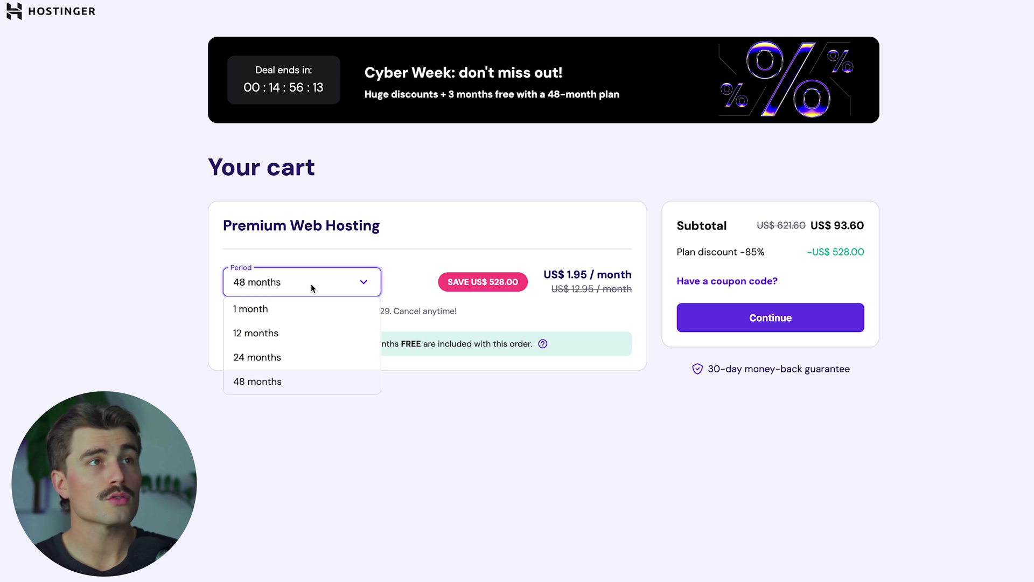
{"action": "left_click", "coordinate": [300, 334]}
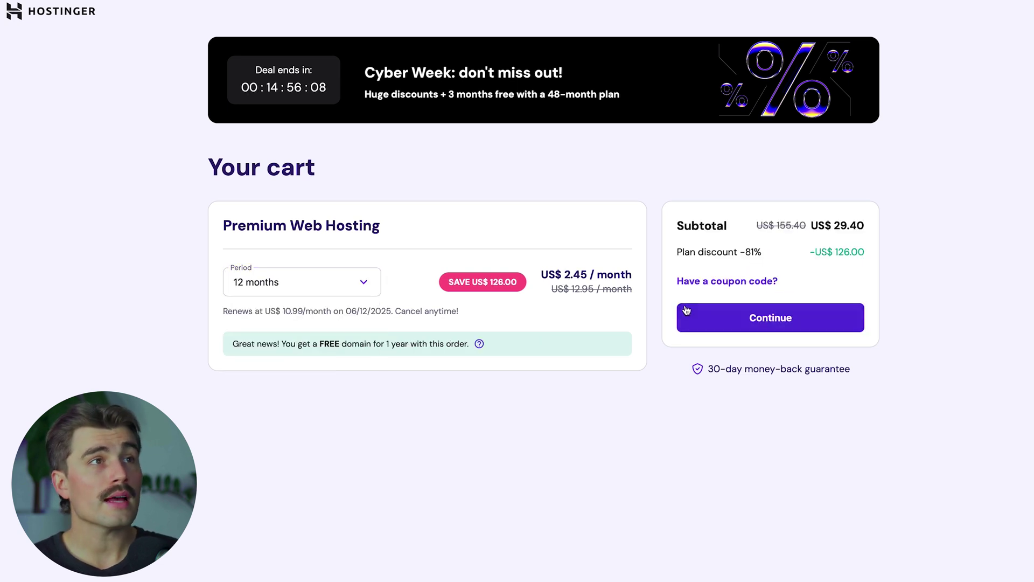
Apply the coupon code STARTUPWISE to the Premium Web Hosting order
{"action": "left_click", "coordinate": [716, 281]}
{"action": "left_click", "coordinate": [716, 312]}
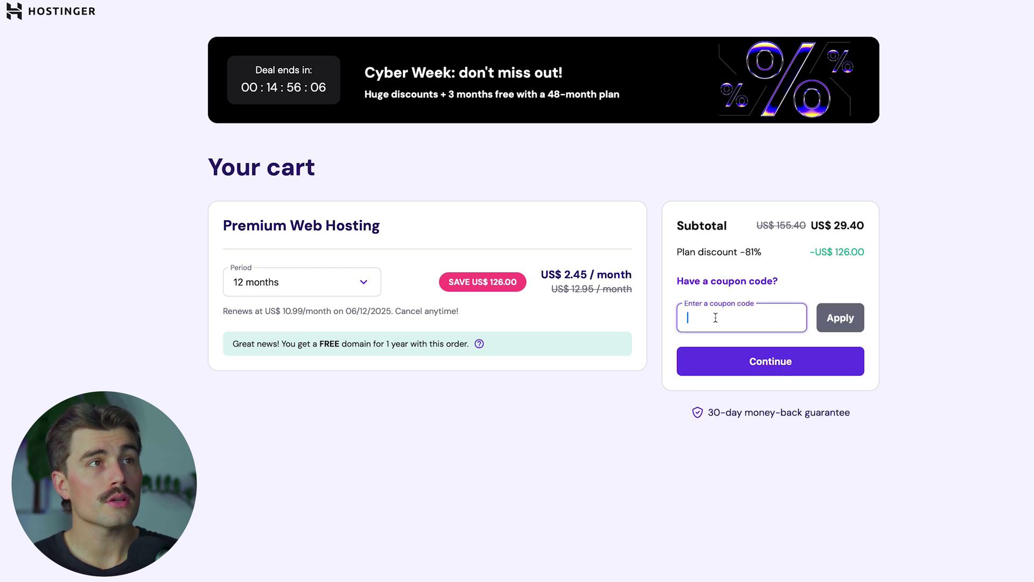
{"action": "type", "text": "STARTUPWISE"}
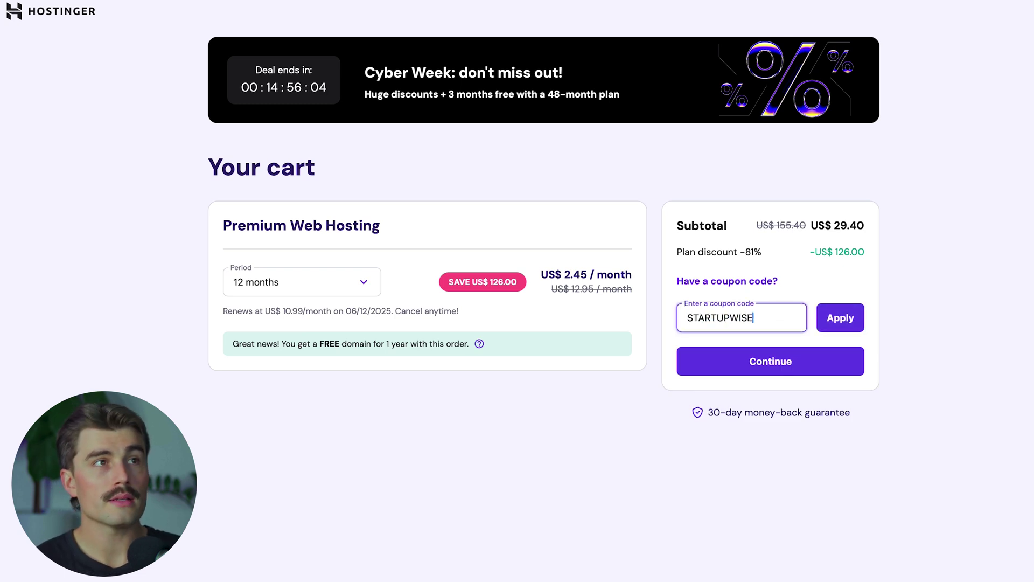
{"action": "left_click", "coordinate": [840, 318]}
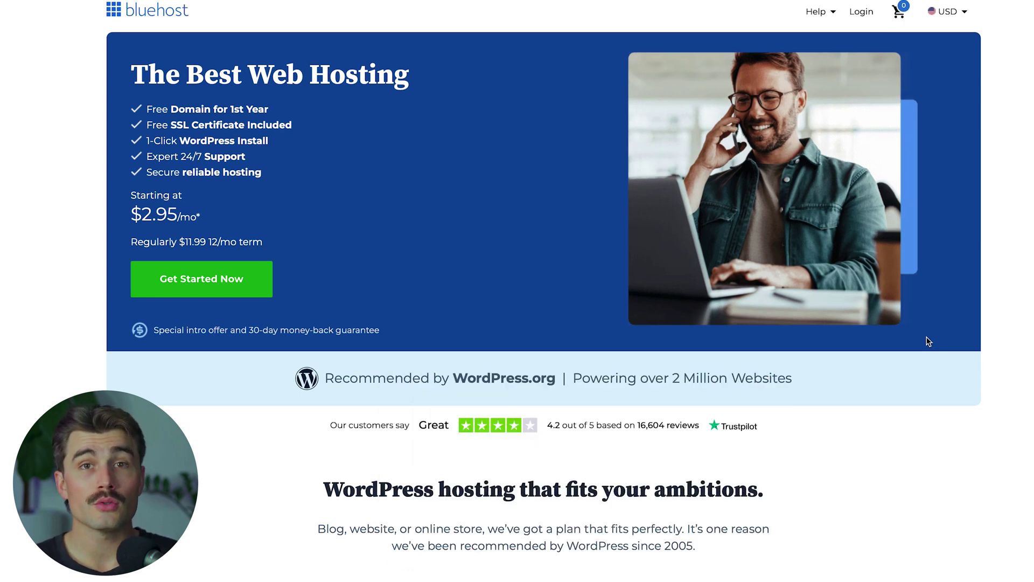
{"action": "scroll", "coordinate": [928, 341], "scroll_direction": "down", "scroll_amount": 7}
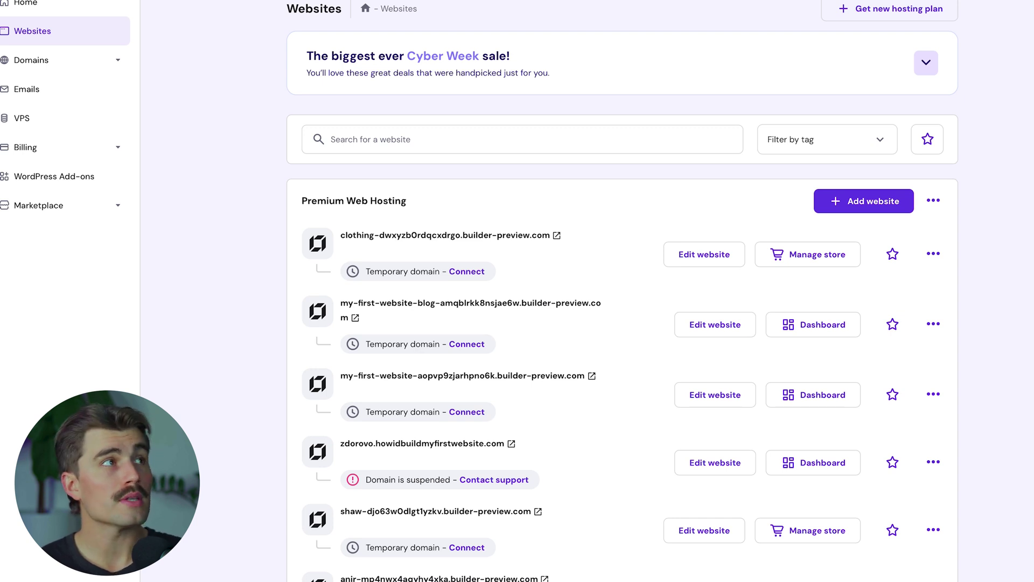
Add a WordPress website to the Premium Web Hosting plan and submit the WordPress account login details
{"action": "left_click", "coordinate": [897, 211]}
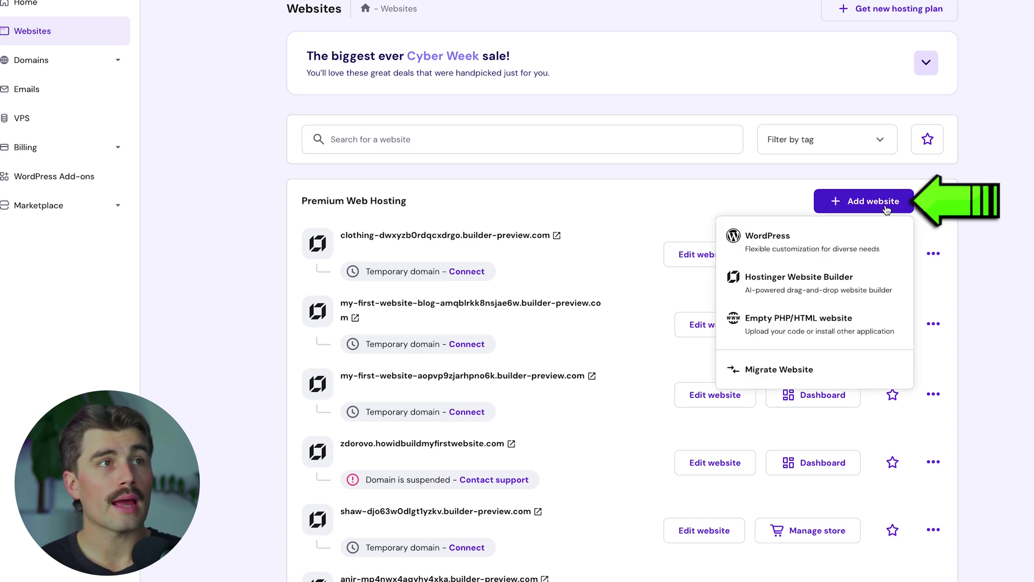
{"action": "left_click", "coordinate": [746, 238]}
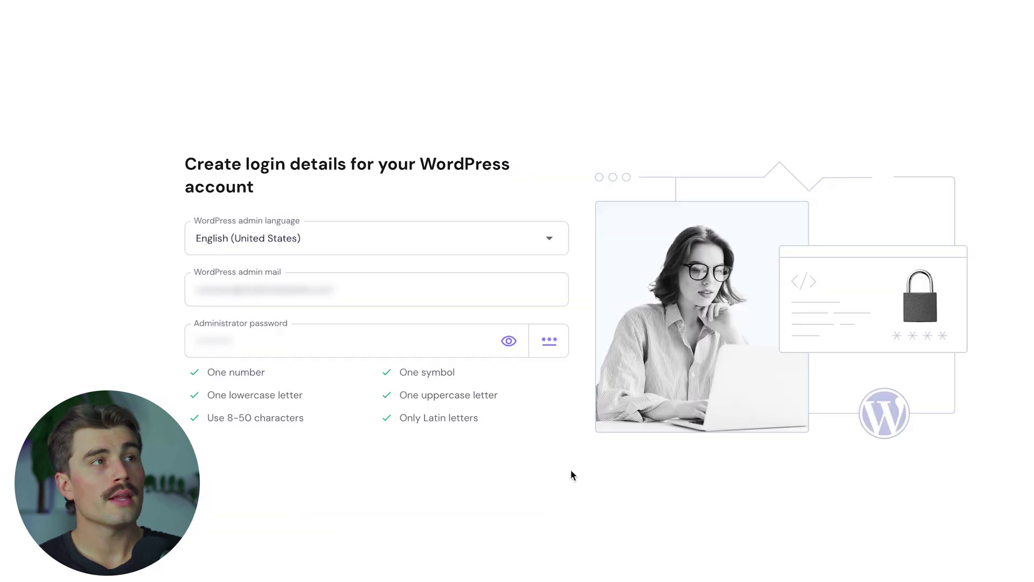
{"action": "scroll", "coordinate": [554, 417], "scroll_direction": "down", "scroll_amount": 4}
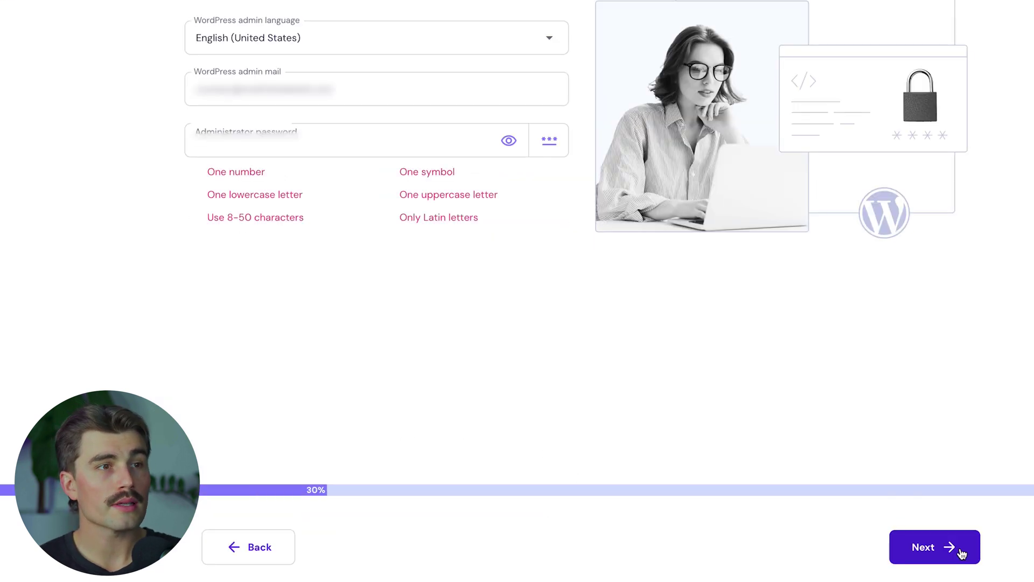
{"action": "left_click", "coordinate": [961, 550]}
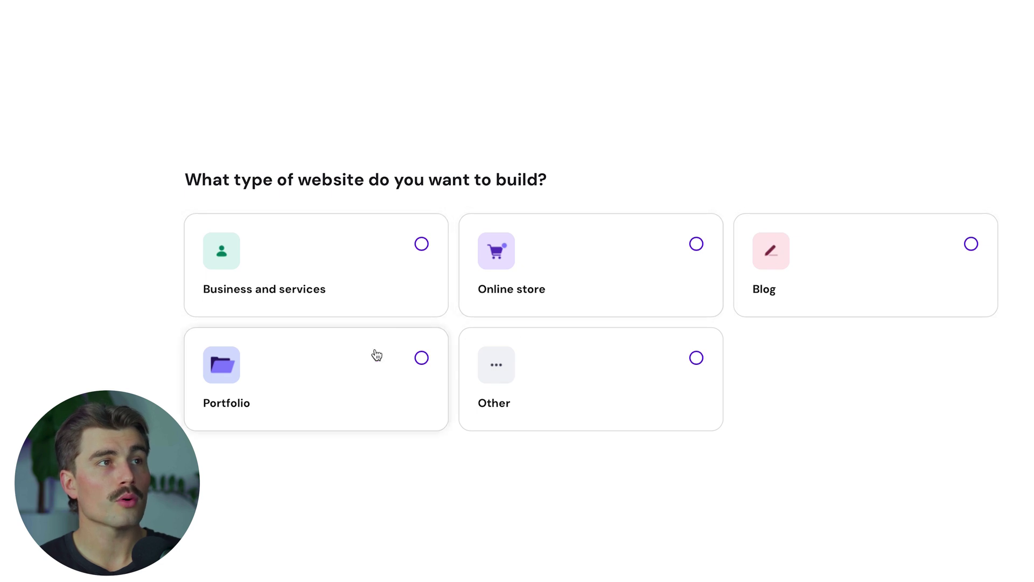
Set the website type to Blog and select the pre-built template with the Earth-from-space image
{"action": "left_click", "coordinate": [920, 292]}
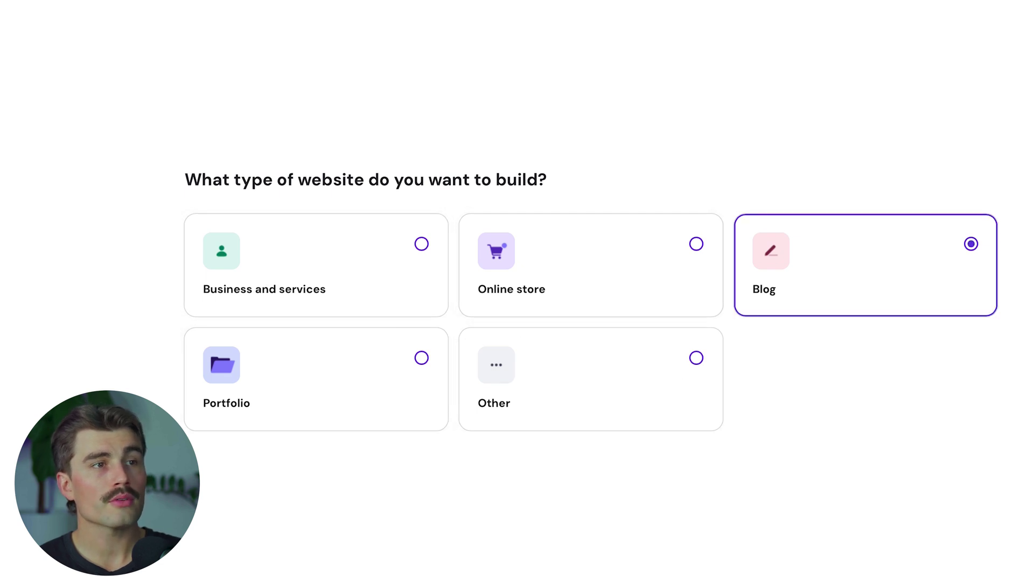
{"action": "left_click", "coordinate": [940, 552]}
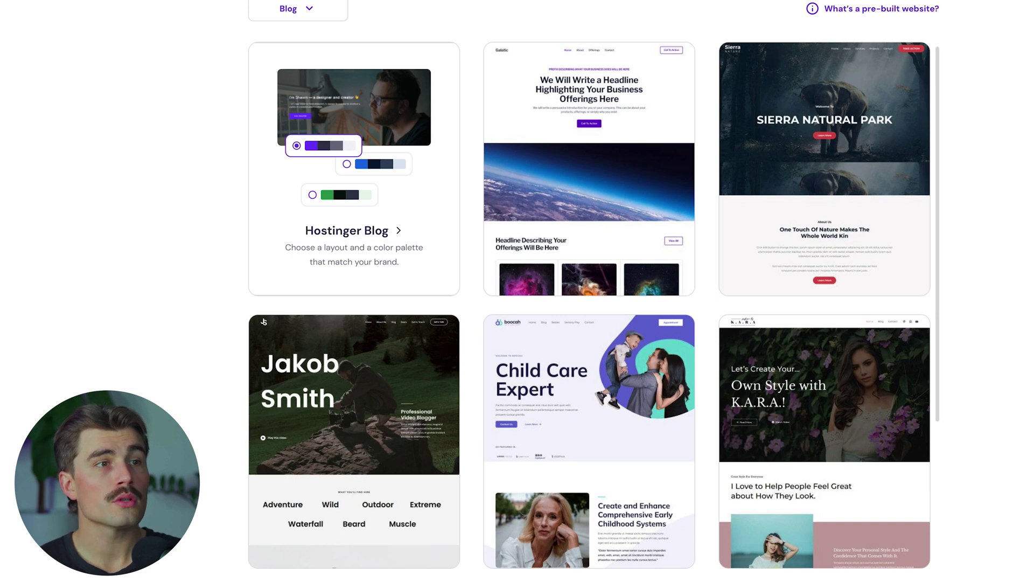
{"action": "mouse_move", "coordinate": [675, 381]}
{"action": "mouse_move", "coordinate": [623, 174]}
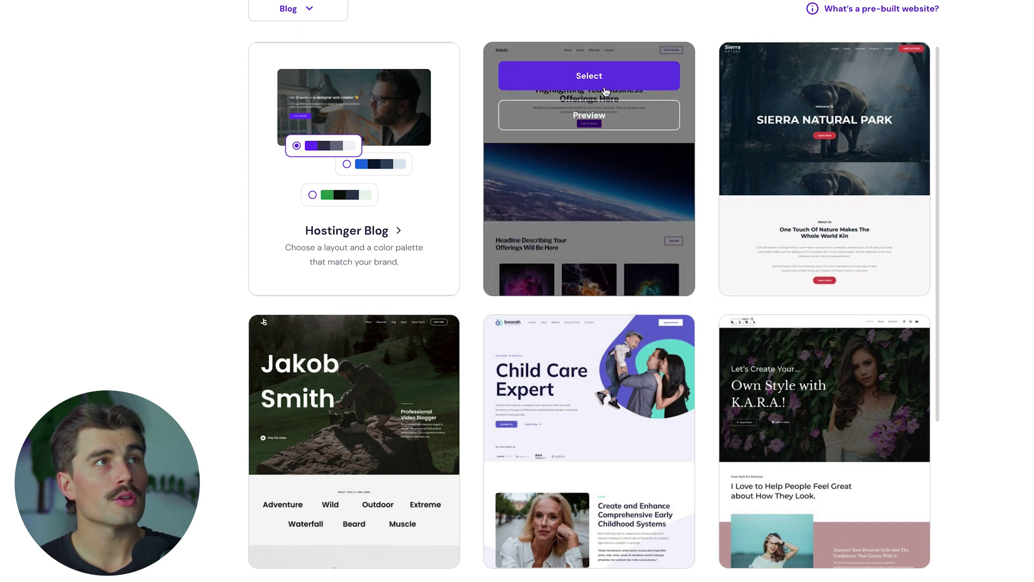
{"action": "left_click", "coordinate": [595, 76]}
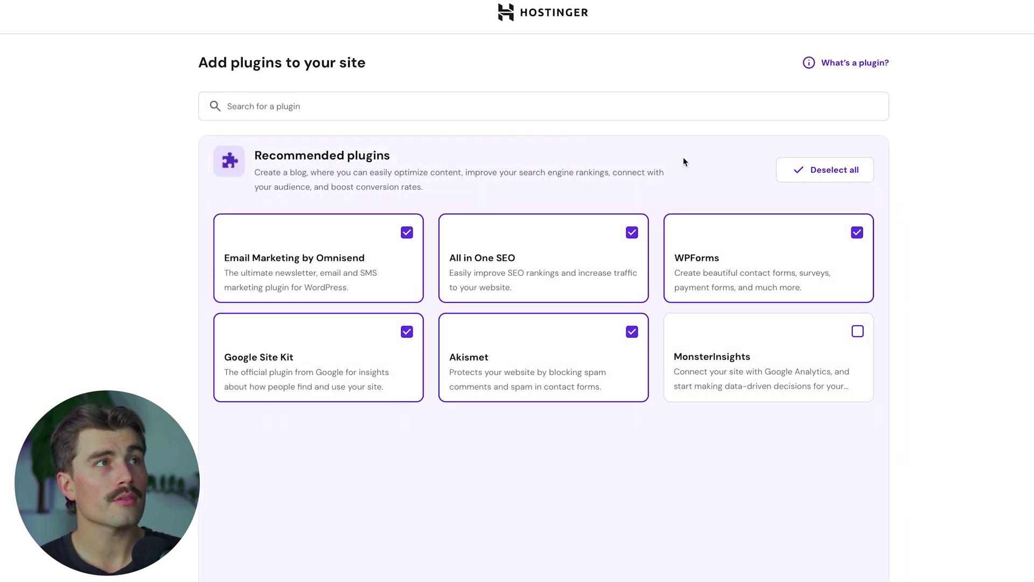
Add the Elementor Website Builder and Essential Addons for Elementor plugins, and use a temporary domain for the site
{"action": "left_click", "coordinate": [444, 102]}
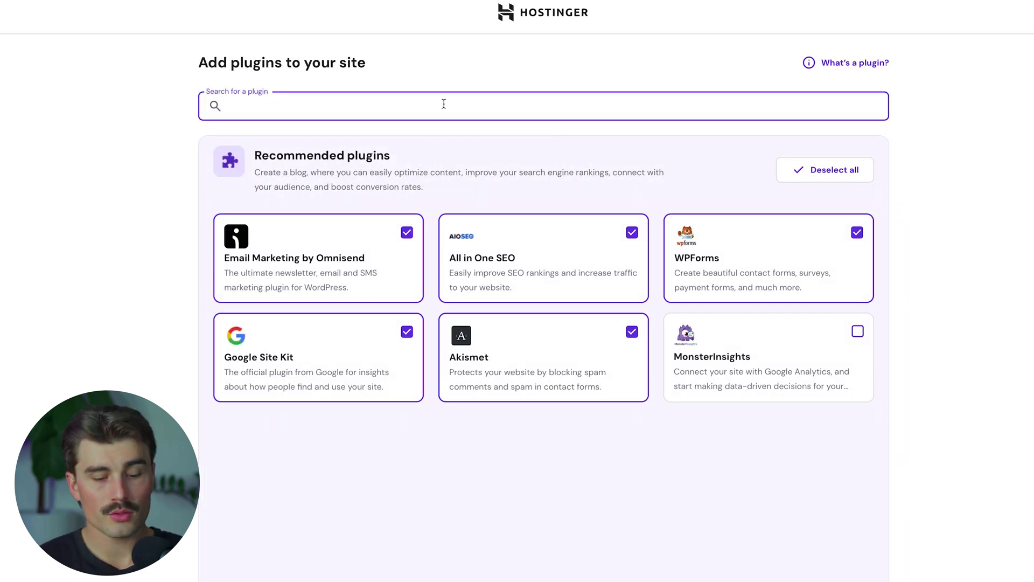
{"action": "type", "text": "elementor"}
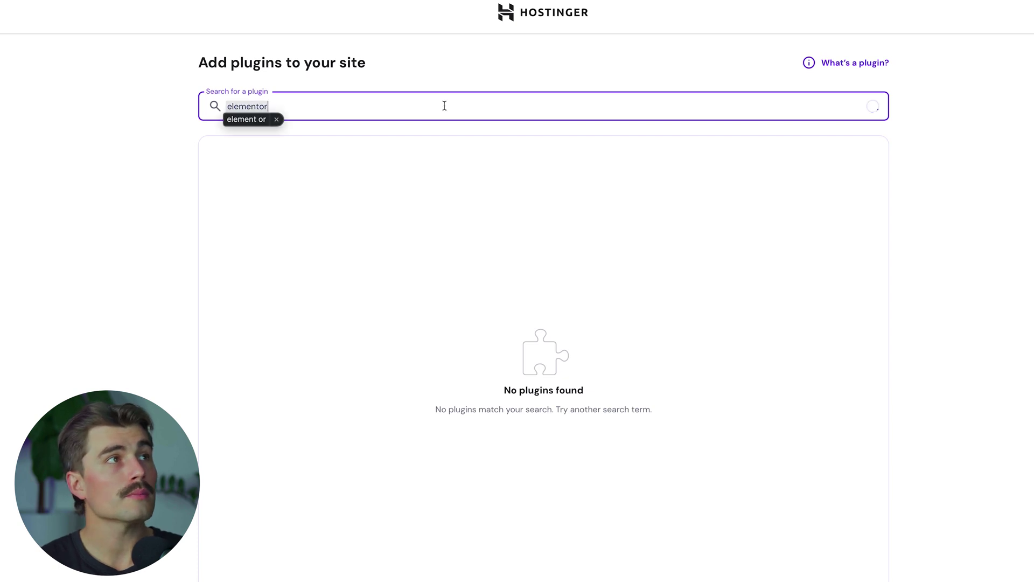
{"action": "scroll", "coordinate": [330, 108], "scroll_direction": "down", "scroll_amount": 1}
{"action": "left_click", "coordinate": [407, 134]}
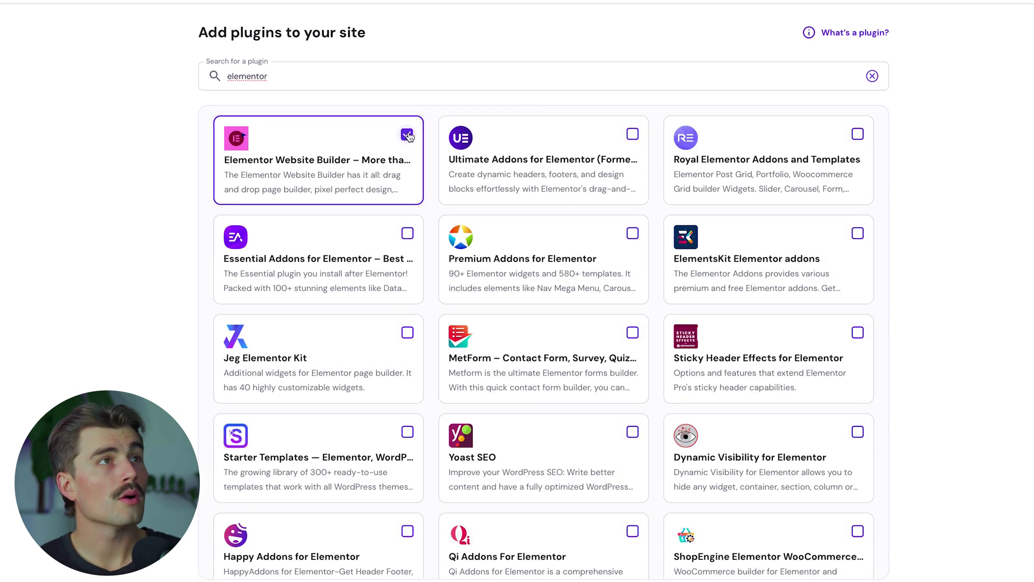
{"action": "left_click", "coordinate": [407, 235]}
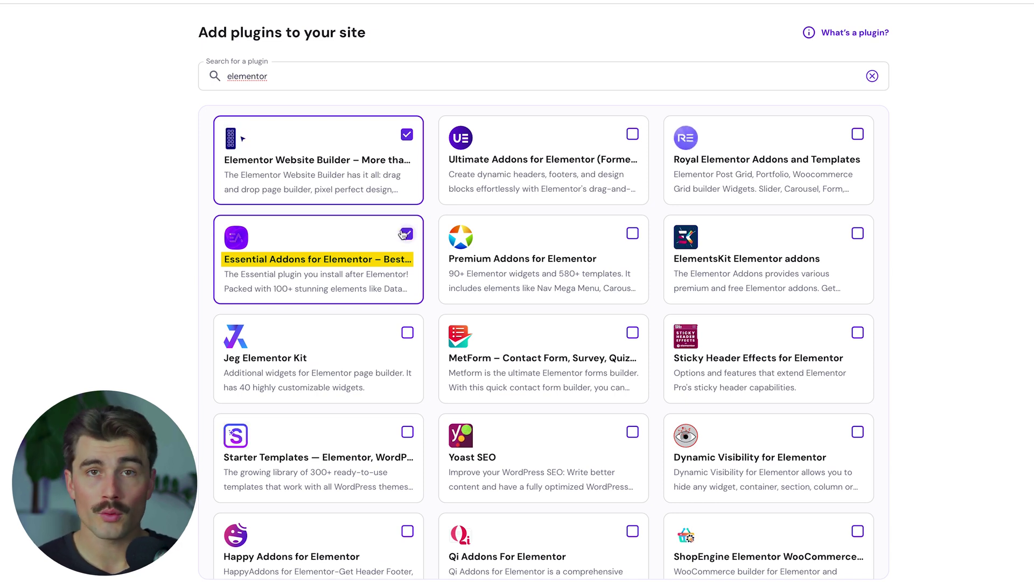
{"action": "scroll", "coordinate": [769, 487], "scroll_direction": "down", "scroll_amount": 3}
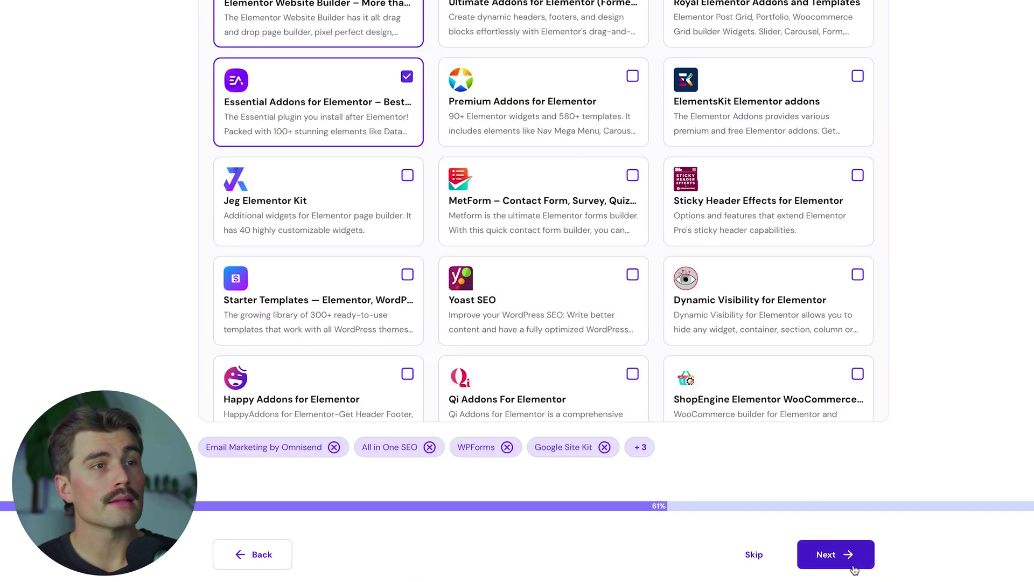
{"action": "left_click", "coordinate": [853, 566]}
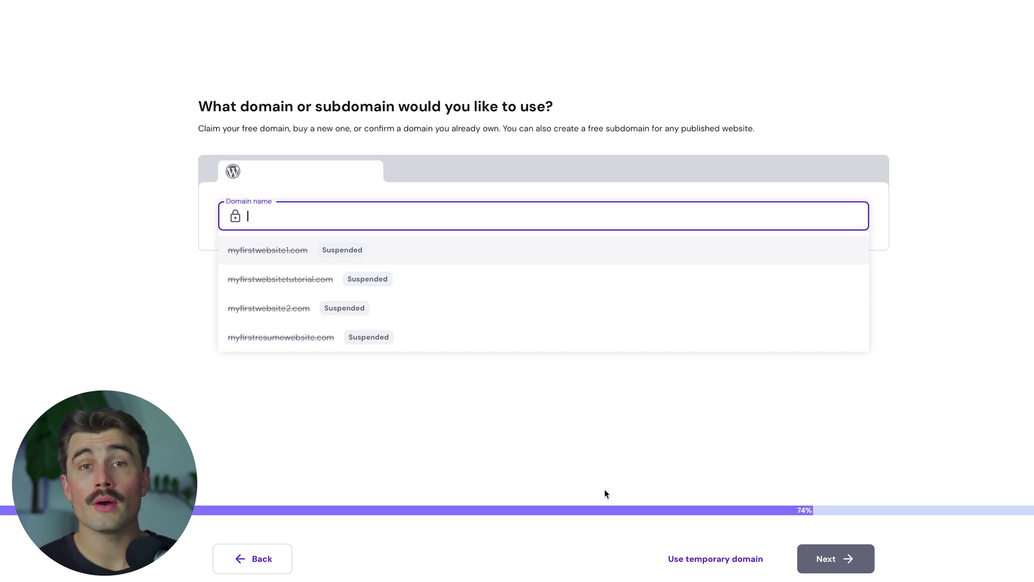
{"action": "left_click", "coordinate": [712, 559]}
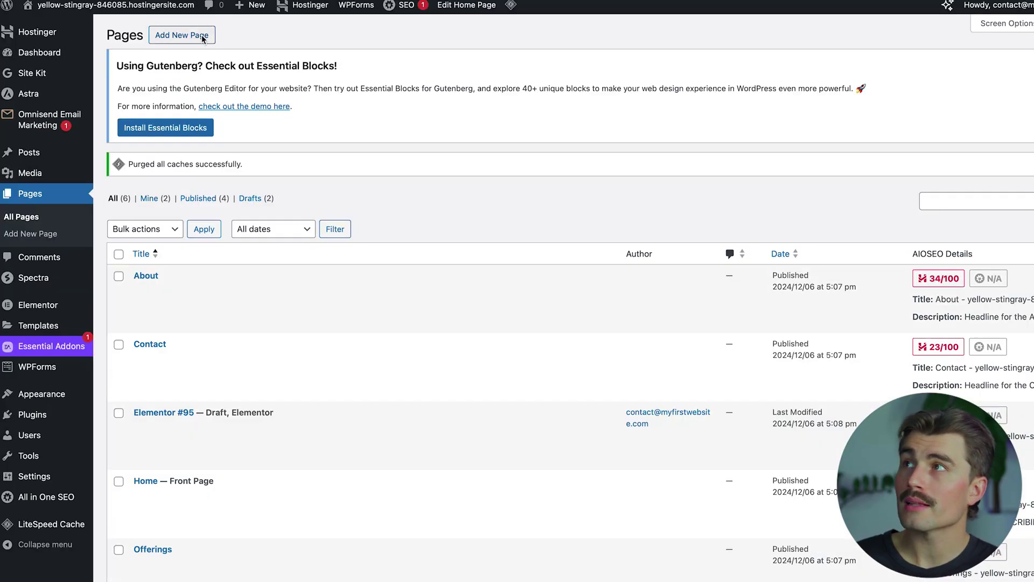
Create a new page in Elementor and set its page layout to Elementor Canvas
{"action": "left_click", "coordinate": [203, 37]}
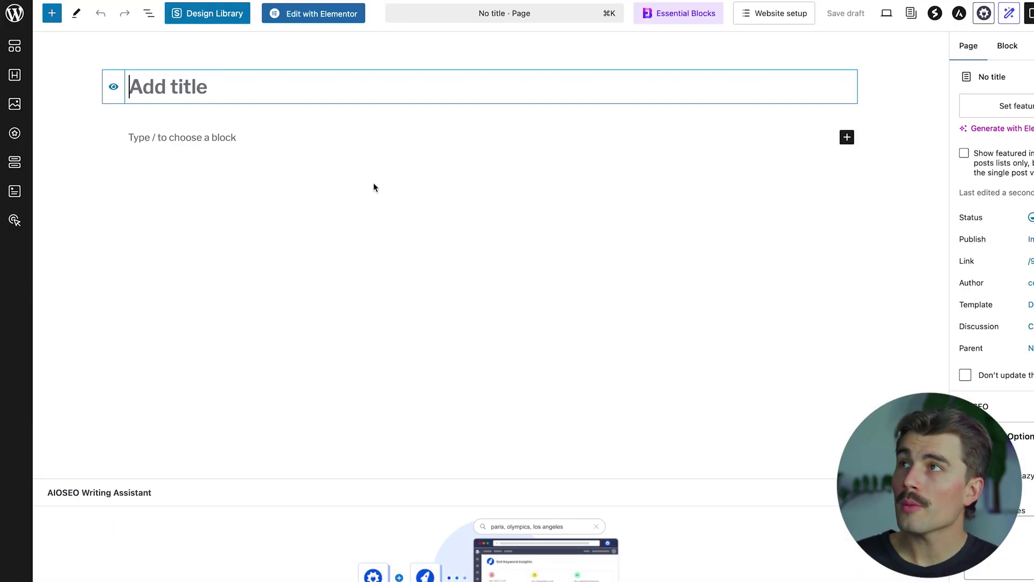
{"action": "left_click", "coordinate": [291, 16]}
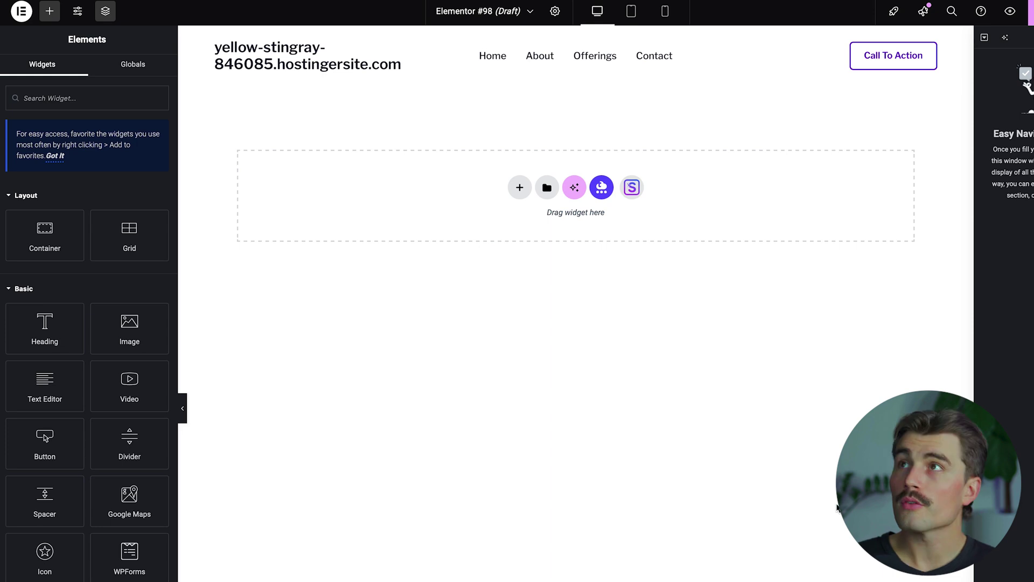
{"action": "left_click", "coordinate": [555, 12]}
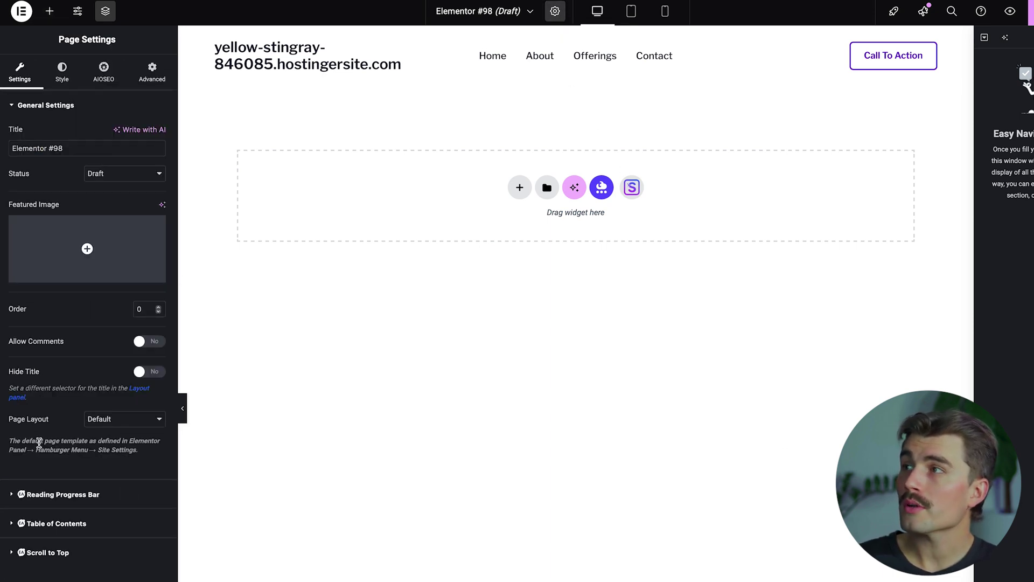
{"action": "left_click", "coordinate": [154, 428]}
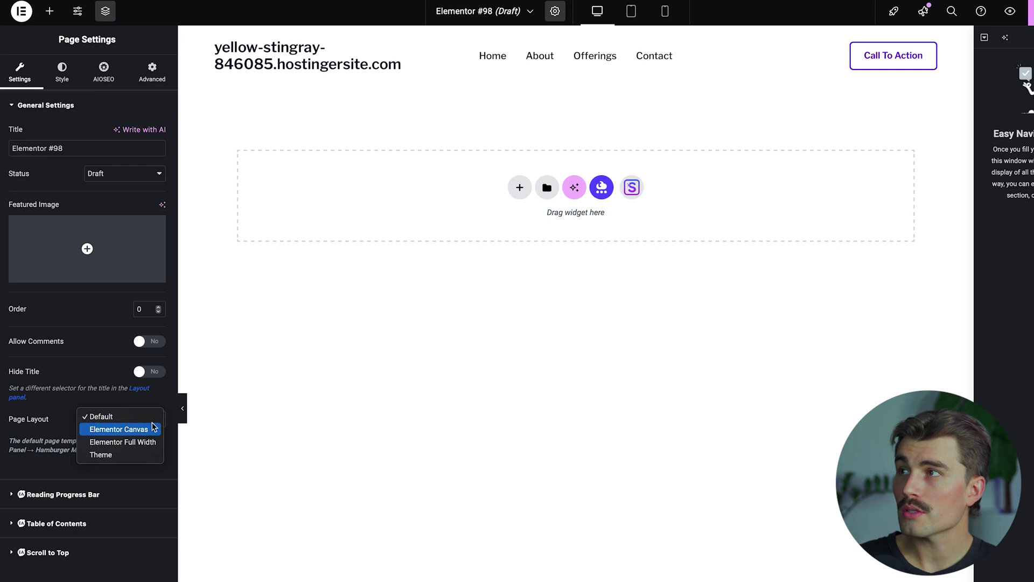
{"action": "left_click", "coordinate": [152, 429]}
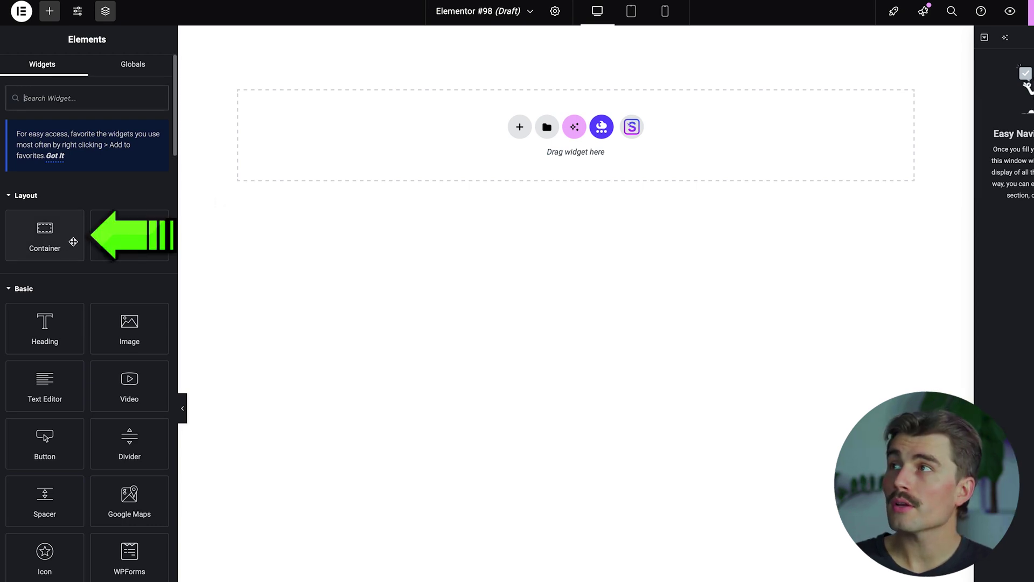
Add a container to the empty page and set its boxed content width to 500 px
{"action": "left_click_drag", "start_coordinate": [58, 246], "coordinate": [514, 133]}
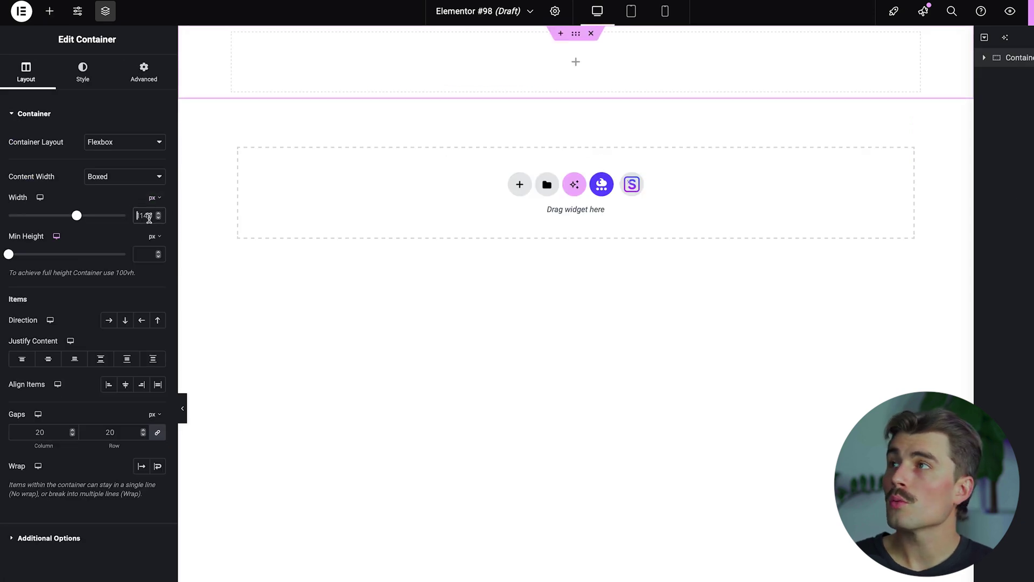
{"action": "left_click", "coordinate": [145, 215]}
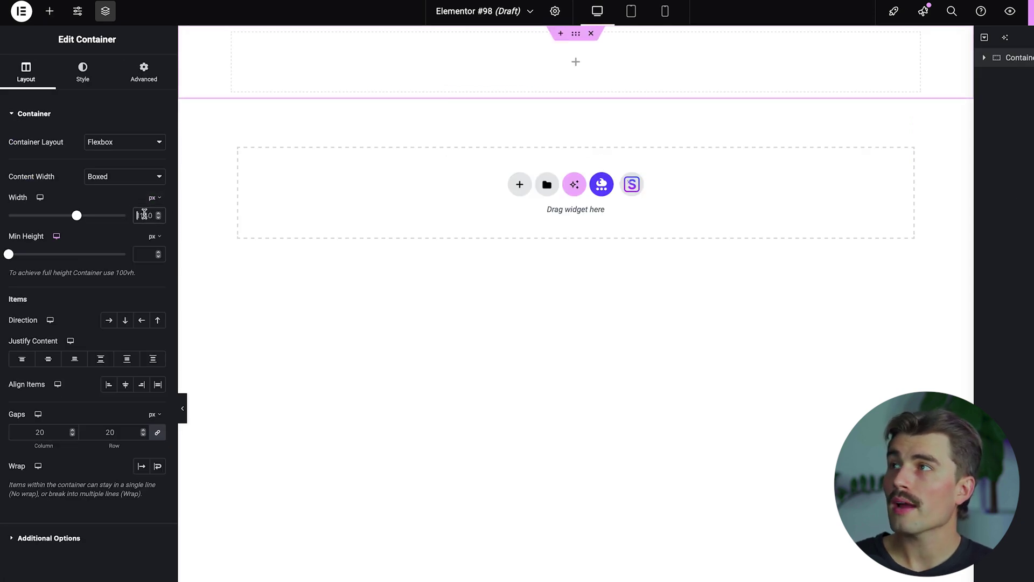
{"action": "key", "text": "ctrl+a"}
{"action": "type", "text": "500"}
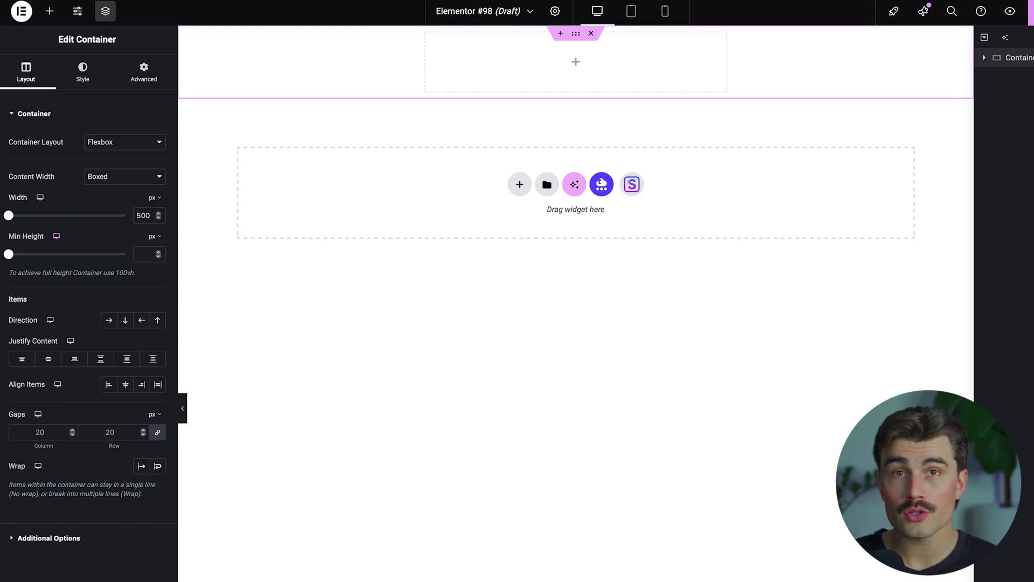
{"action": "left_click", "coordinate": [660, 425]}
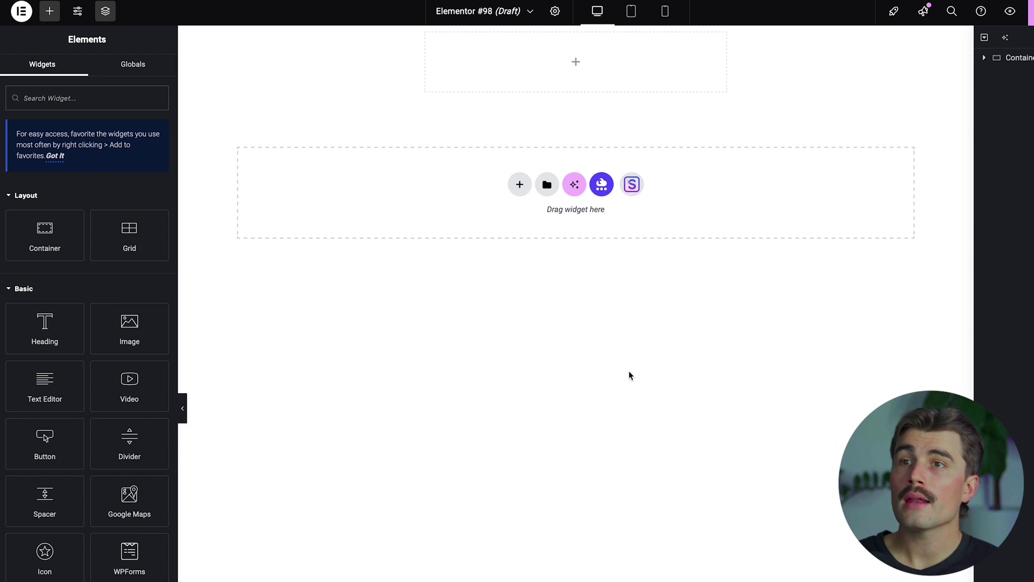
Add an Image widget to the container and fill it with the uploaded CleanShot 2024-12-06 portrait photo
{"action": "left_click_drag", "start_coordinate": [129, 329], "coordinate": [574, 77]}
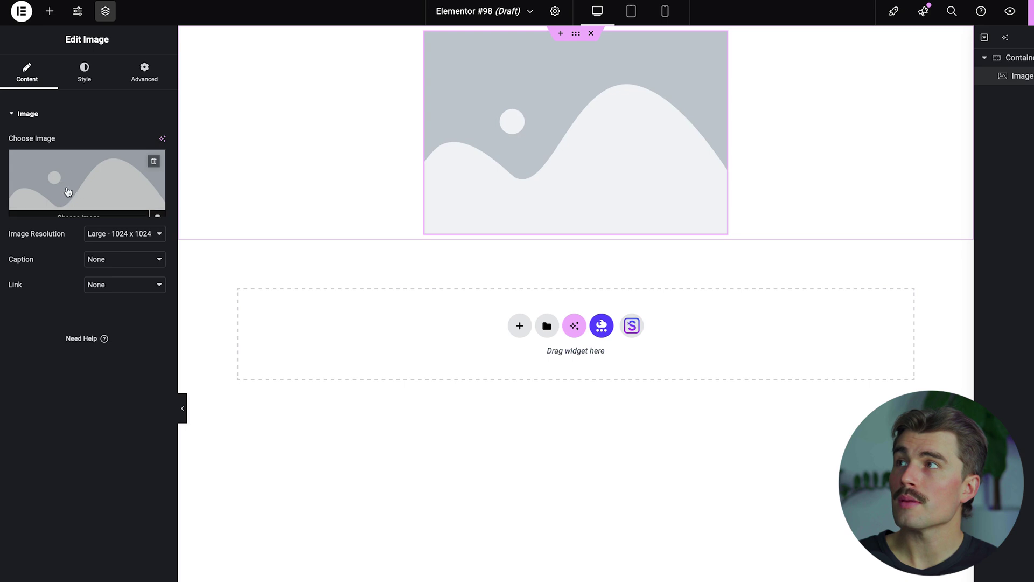
{"action": "left_click", "coordinate": [91, 208]}
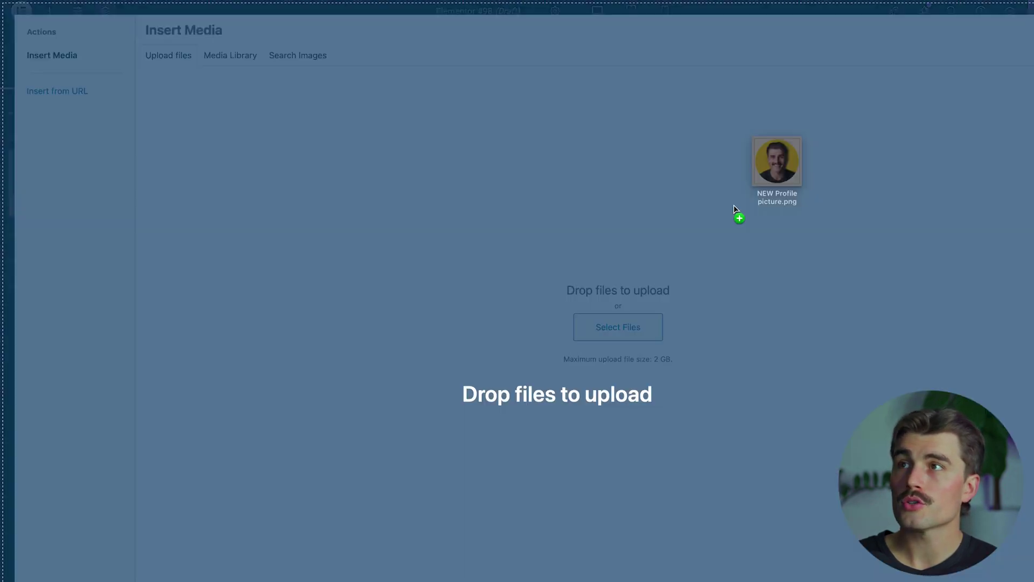
{"action": "left_click_drag", "start_coordinate": [735, 210], "coordinate": [625, 319]}
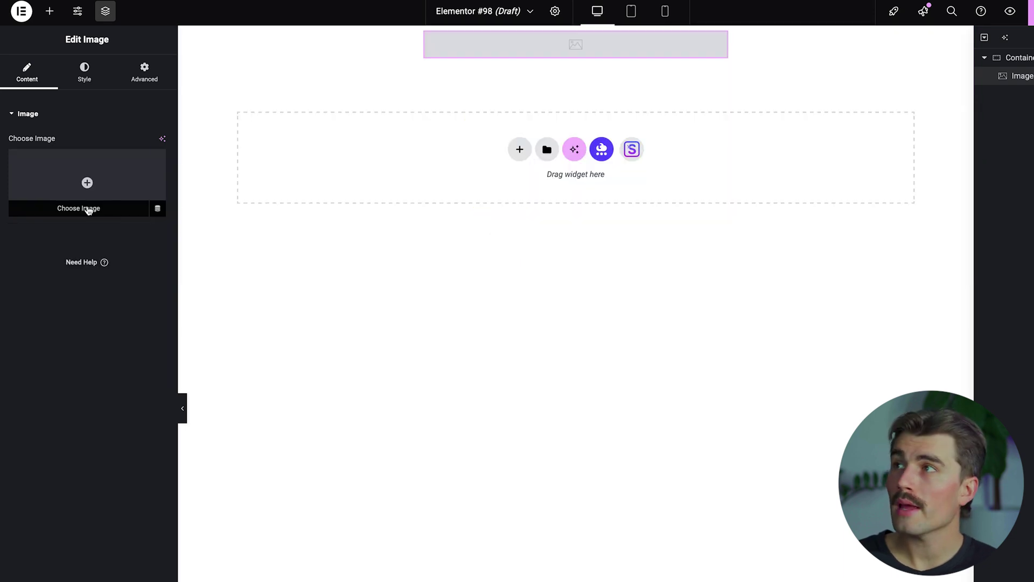
{"action": "left_click", "coordinate": [89, 210]}
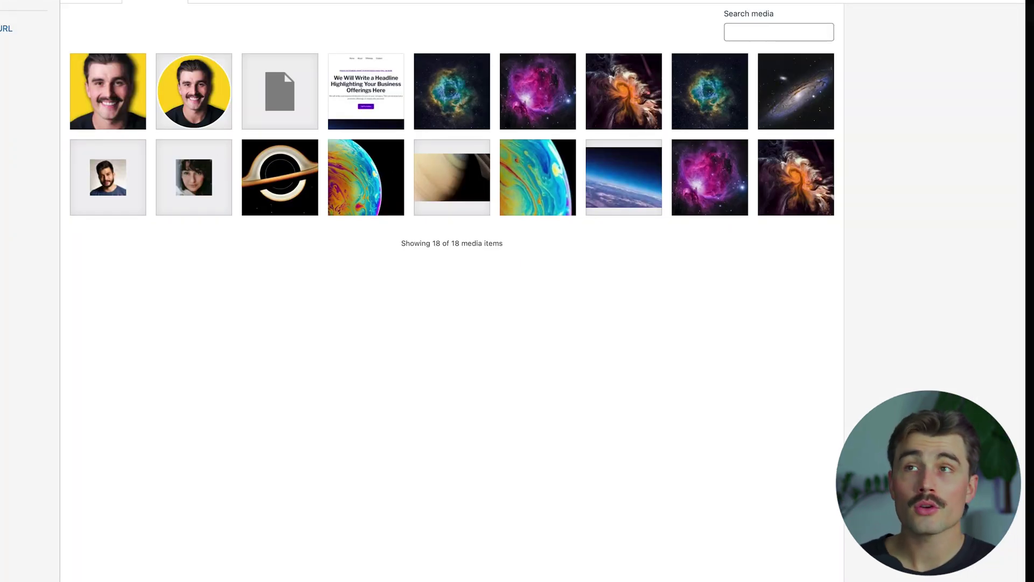
{"action": "left_click_drag", "start_coordinate": [569, 383], "coordinate": [569, 383]}
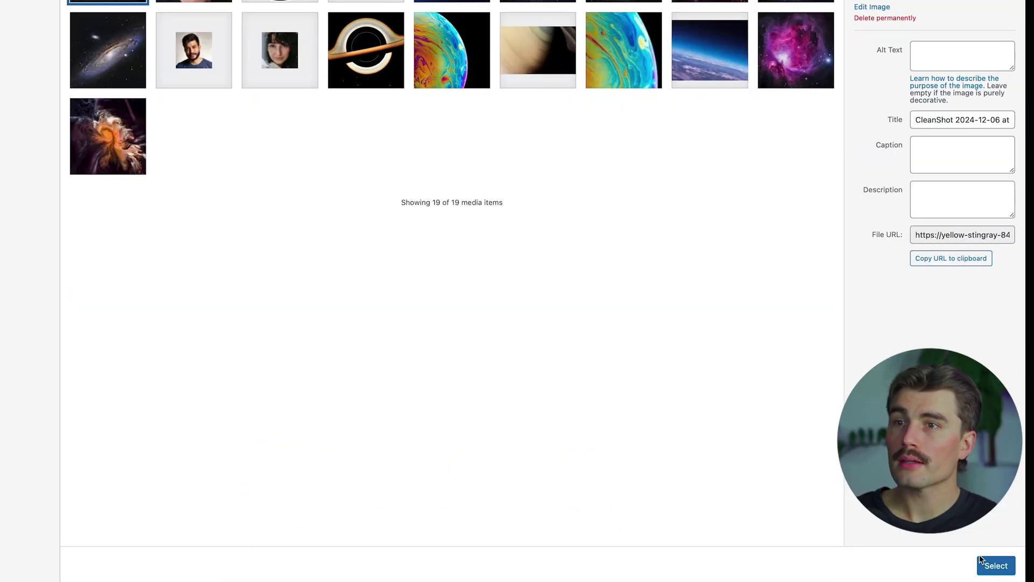
{"action": "left_click", "coordinate": [996, 565]}
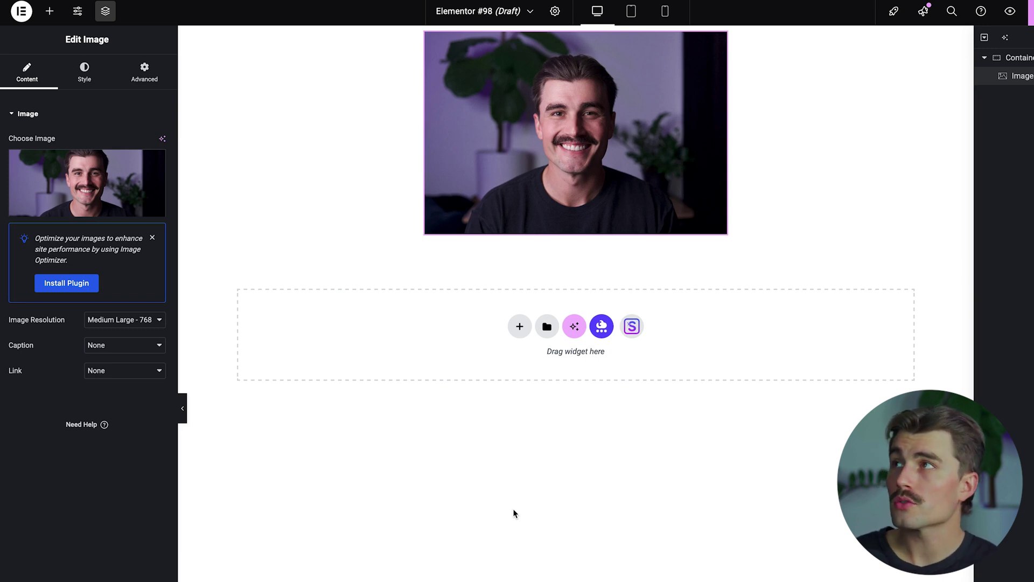
Mask the image with a Circle shape, using a custom mask size at 61% scale
{"action": "left_click", "coordinate": [381, 398]}
{"action": "left_click", "coordinate": [501, 189]}
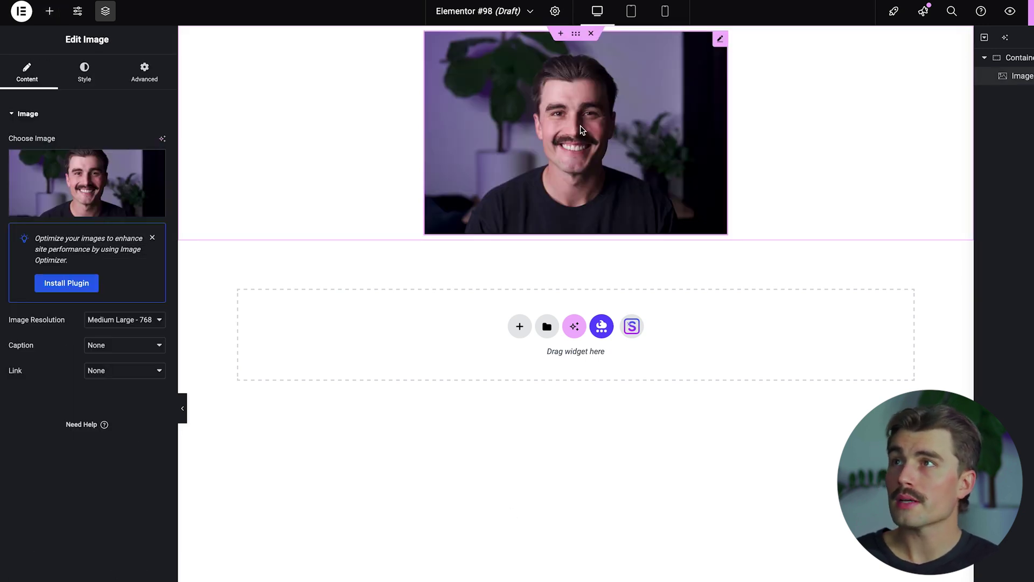
{"action": "left_click", "coordinate": [143, 73]}
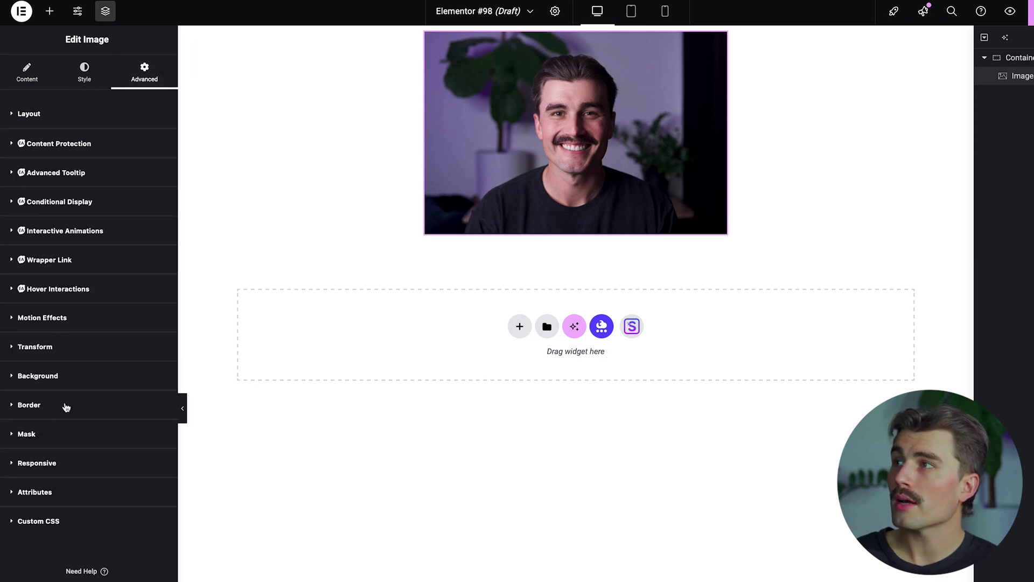
{"action": "left_click", "coordinate": [32, 441]}
{"action": "left_click", "coordinate": [151, 461]}
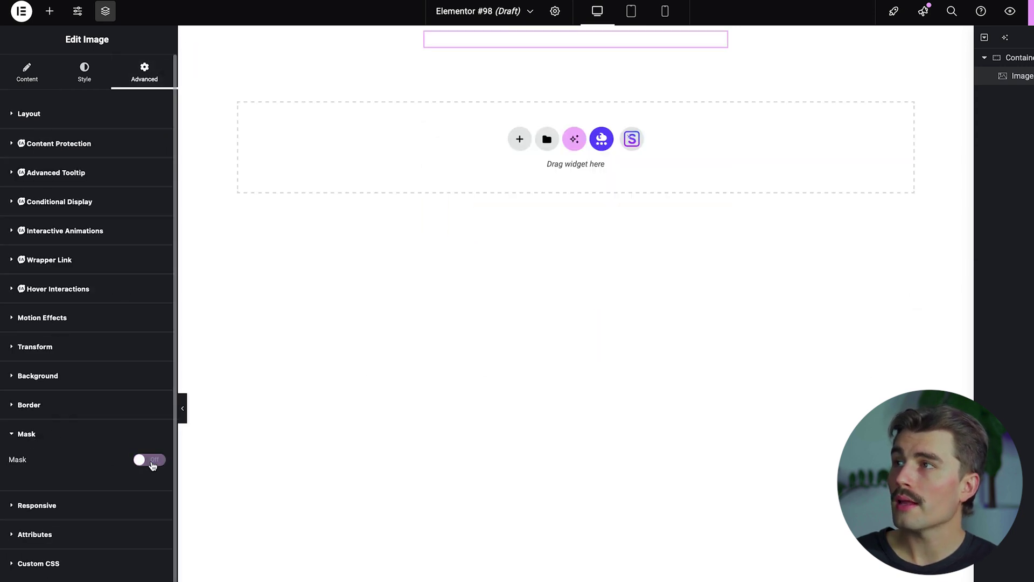
{"action": "left_click", "coordinate": [151, 461]}
{"action": "left_click", "coordinate": [124, 482]}
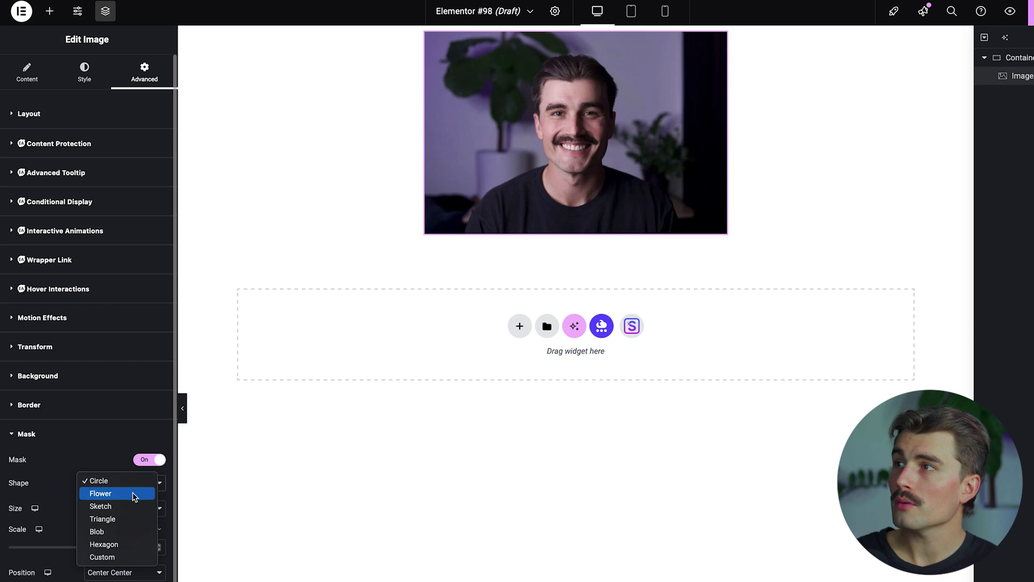
{"action": "left_click", "coordinate": [96, 479]}
{"action": "left_click", "coordinate": [52, 547]}
{"action": "left_click_drag", "start_coordinate": [52, 547], "coordinate": [46, 548]}
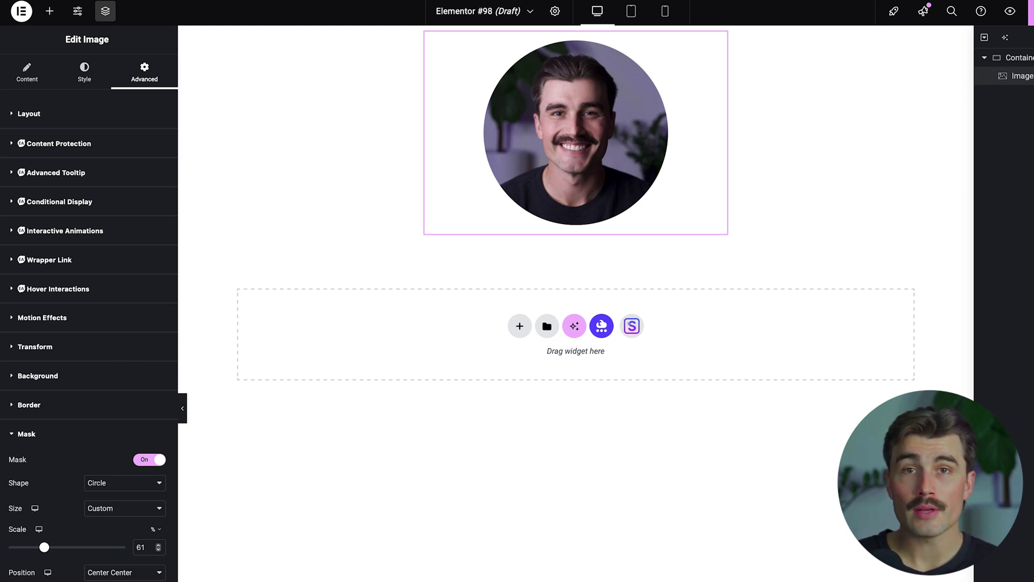
Add a Button widget below the image and set its text to "LINK #1"
{"action": "left_click", "coordinate": [203, 235]}
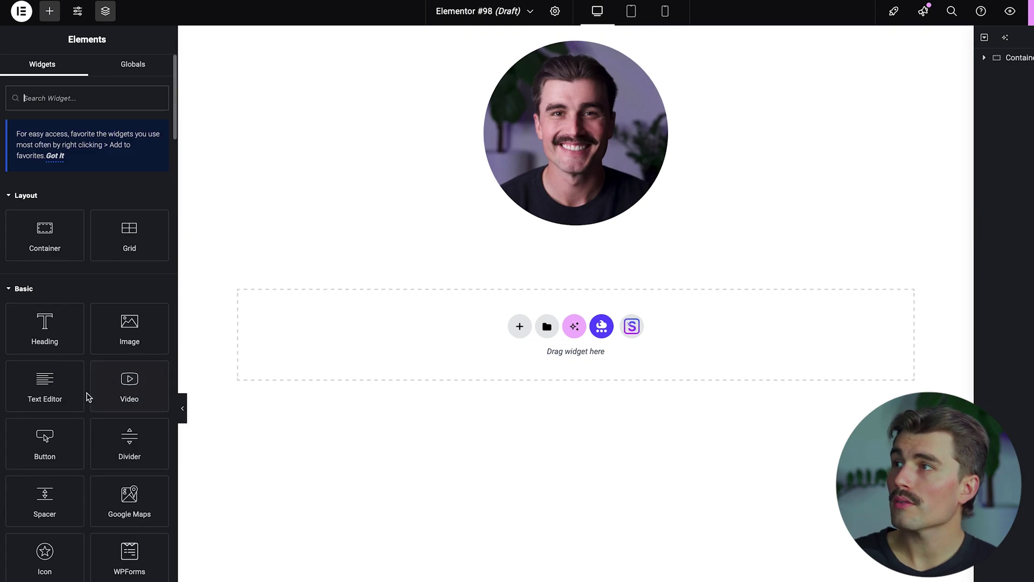
{"action": "left_click_drag", "start_coordinate": [54, 446], "coordinate": [595, 213]}
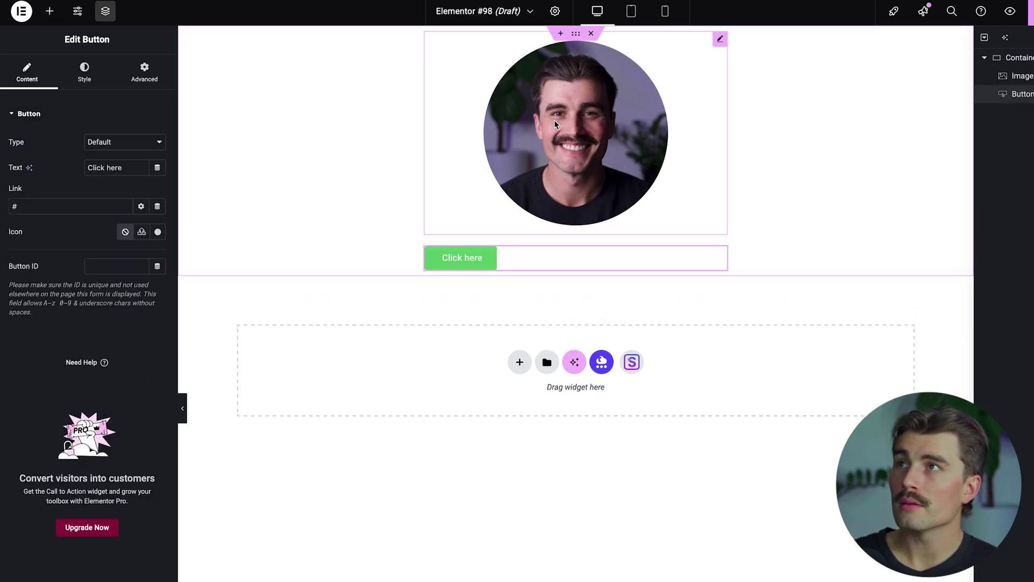
{"action": "triple_click", "coordinate": [464, 258]}
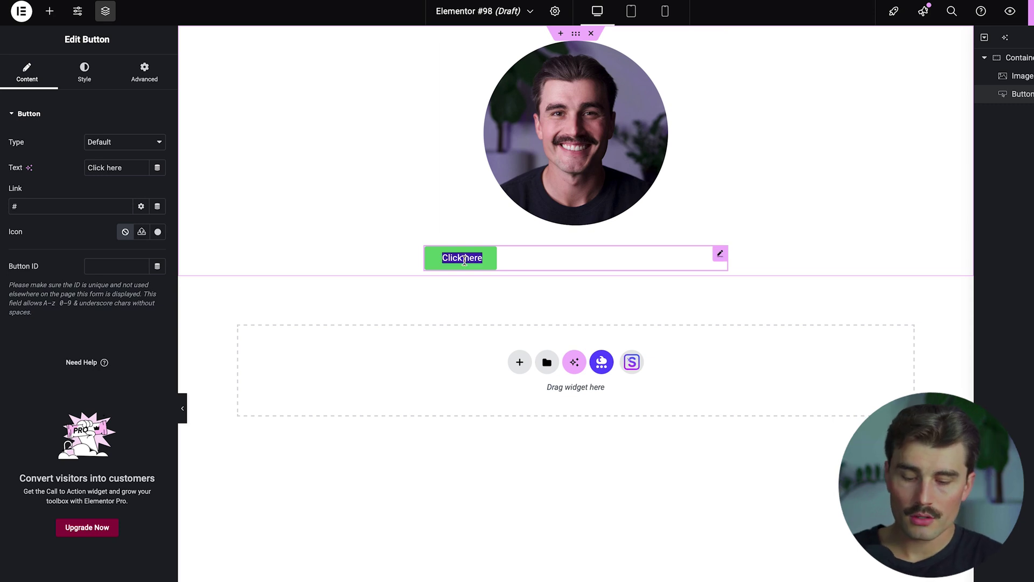
{"action": "type", "text": "LINK #1"}
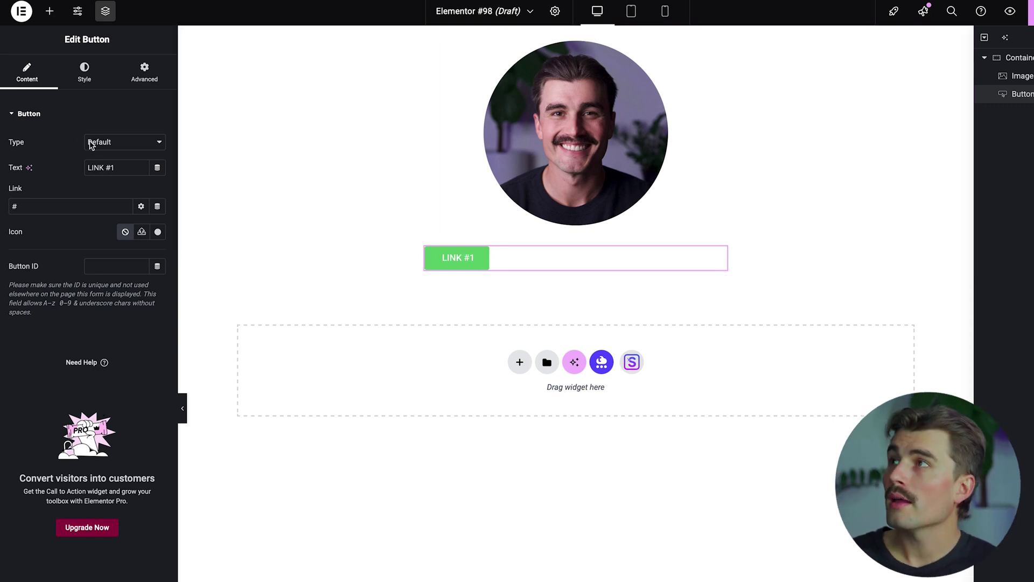
Center the button within the container and set its typography size to 24 px
{"action": "left_click", "coordinate": [85, 75]}
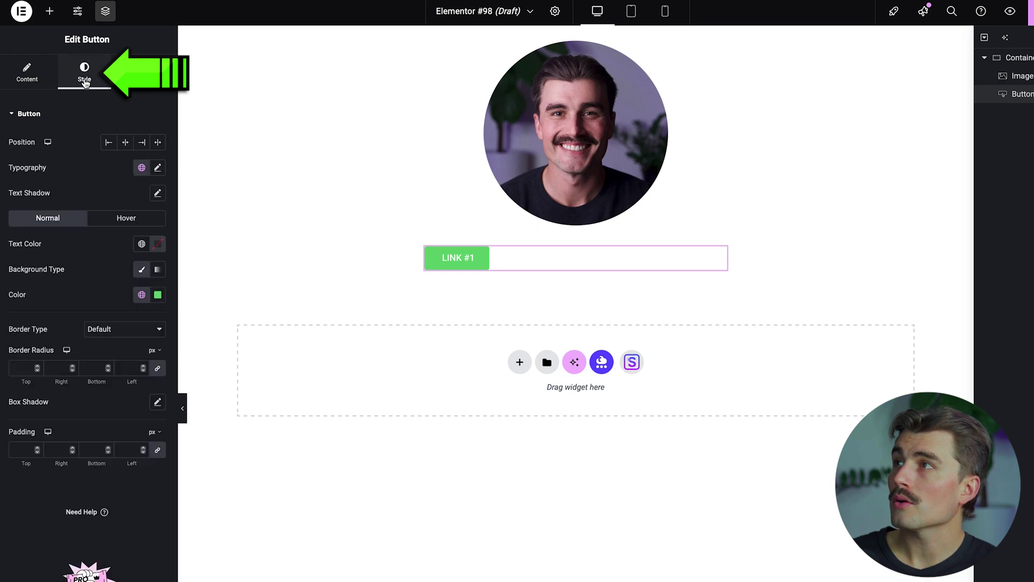
{"action": "left_click", "coordinate": [126, 144]}
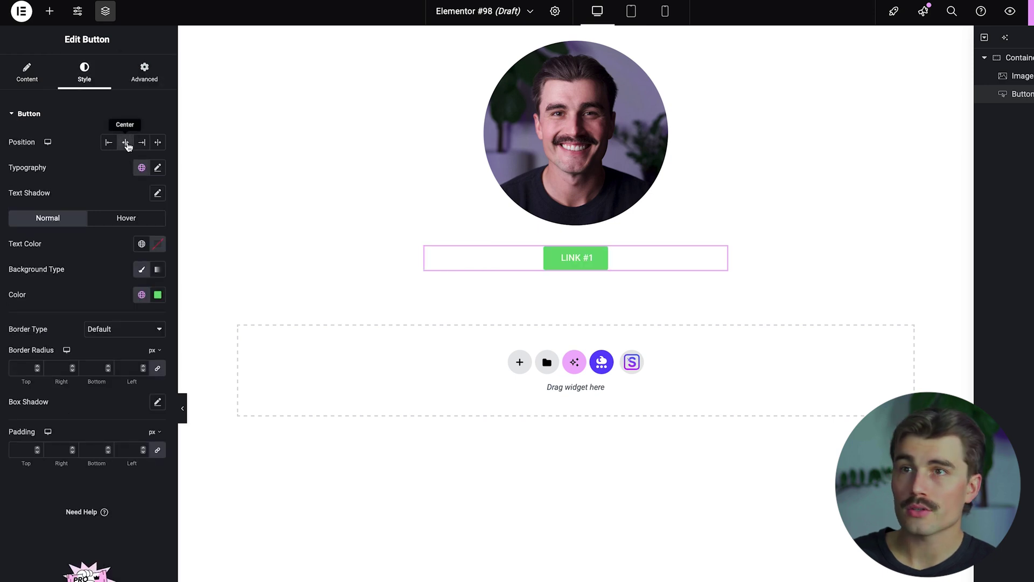
{"action": "left_click", "coordinate": [157, 169]}
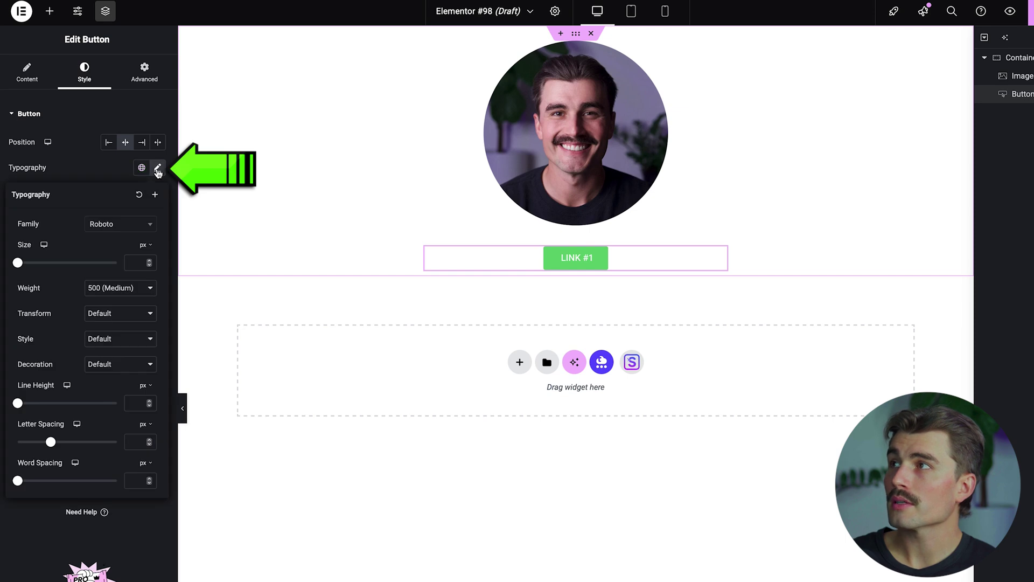
{"action": "left_click", "coordinate": [147, 225]}
{"action": "left_click", "coordinate": [64, 223]}
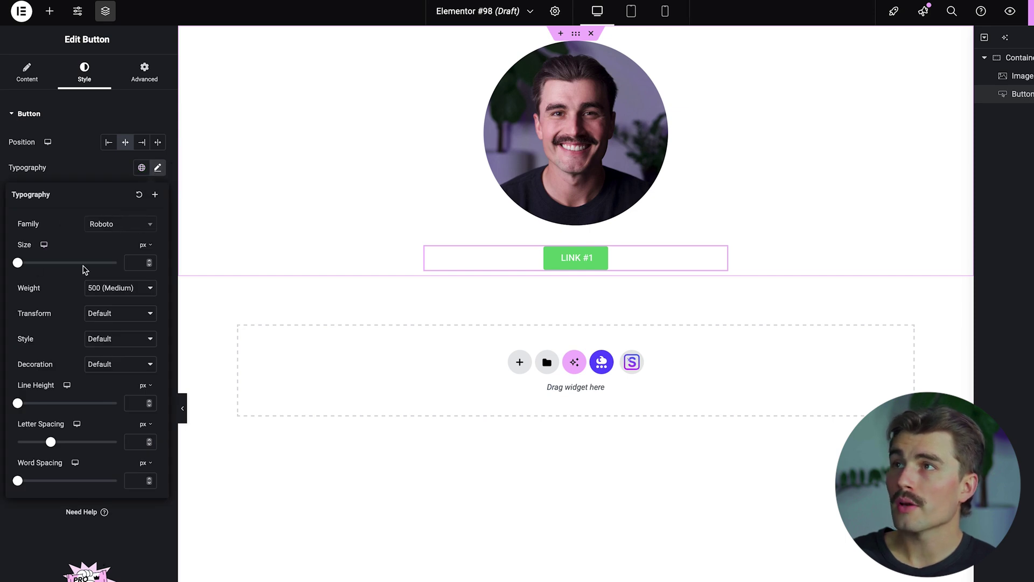
{"action": "left_click_drag", "start_coordinate": [18, 262], "coordinate": [38, 262]}
{"action": "double_click", "coordinate": [128, 261]}
{"action": "type", "text": "24"}
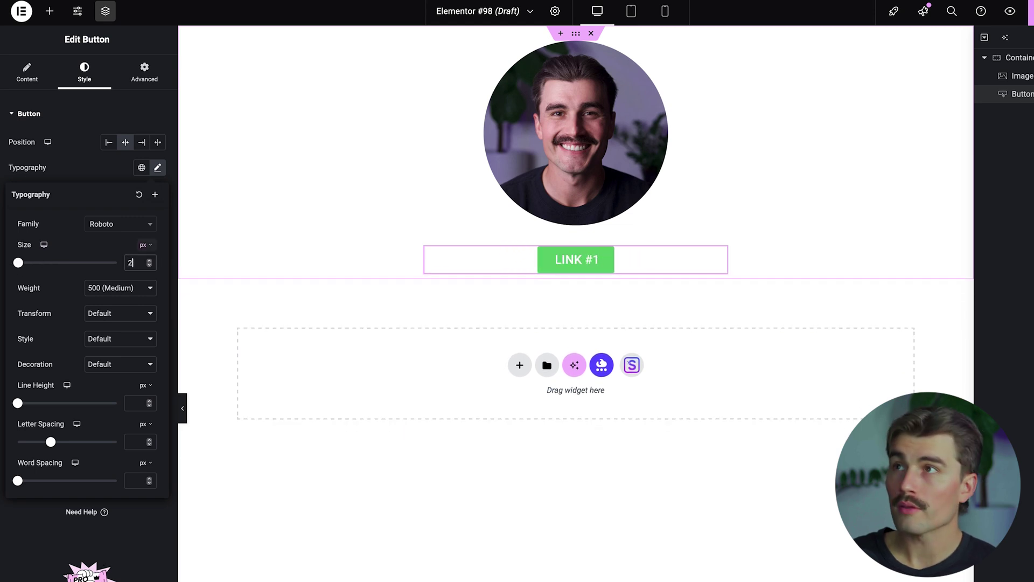
{"action": "left_click", "coordinate": [258, 252]}
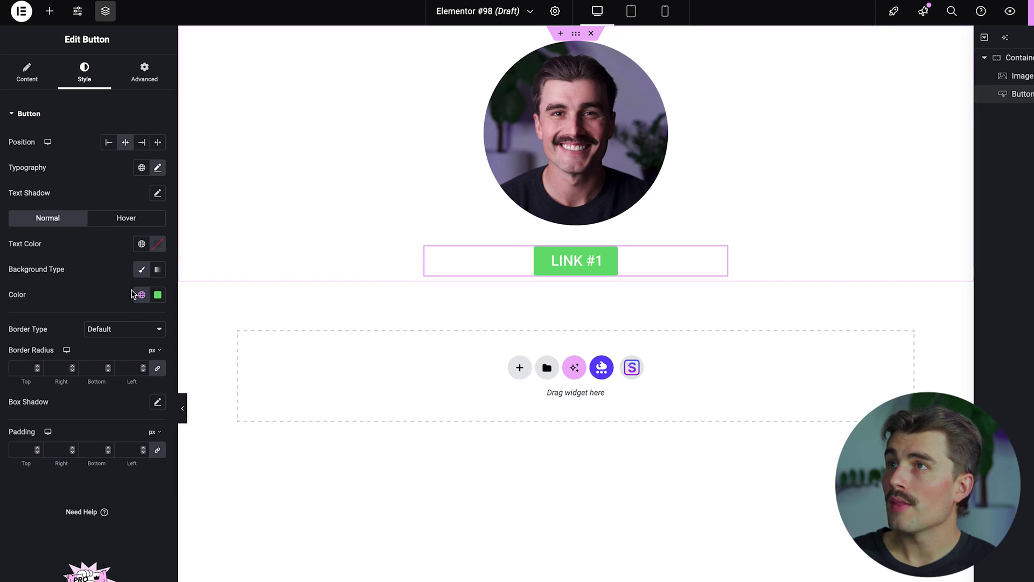
Change the button's background color to black
{"action": "left_click", "coordinate": [158, 295]}
{"action": "type", "text": "#000701"}
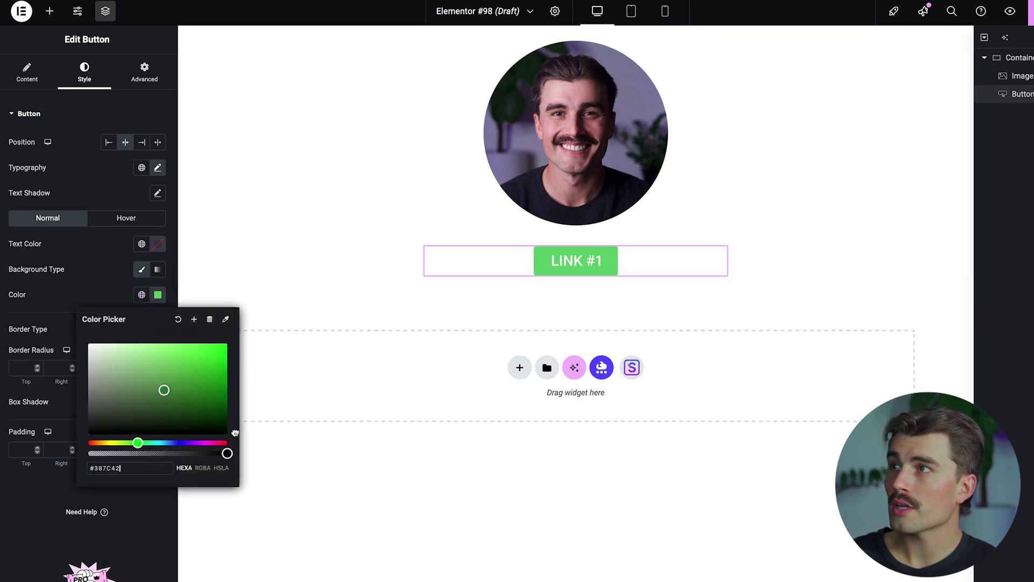
{"action": "left_click", "coordinate": [226, 319]}
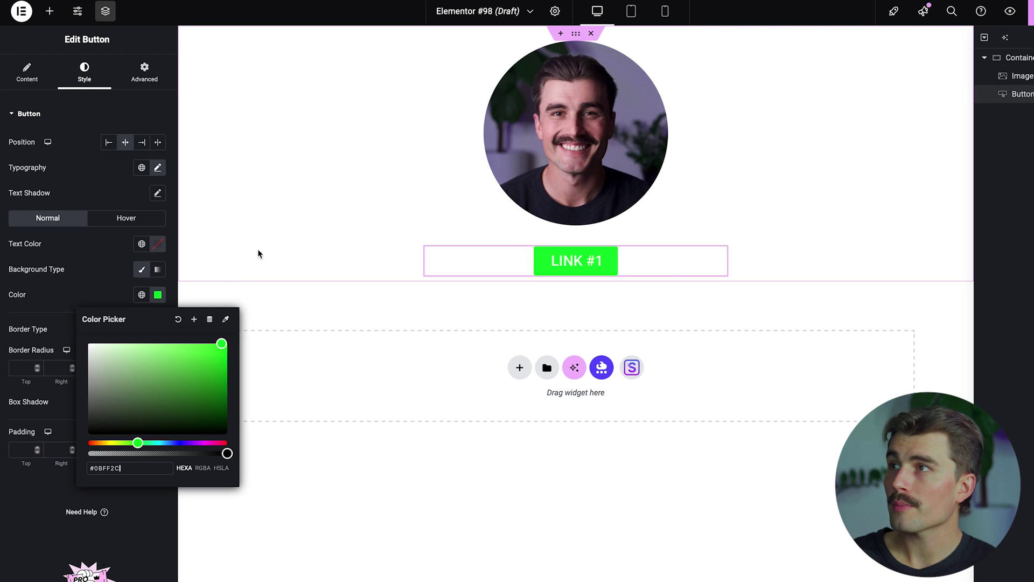
{"action": "left_click", "coordinate": [280, 442]}
Stretch the button across the full width of the container
{"action": "left_click", "coordinate": [572, 269]}
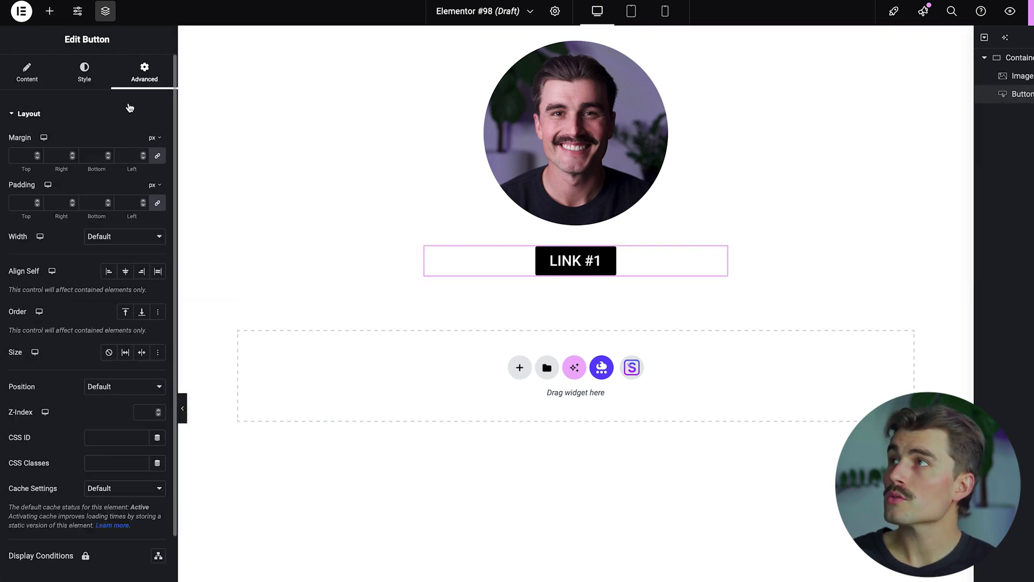
{"action": "left_click", "coordinate": [83, 79]}
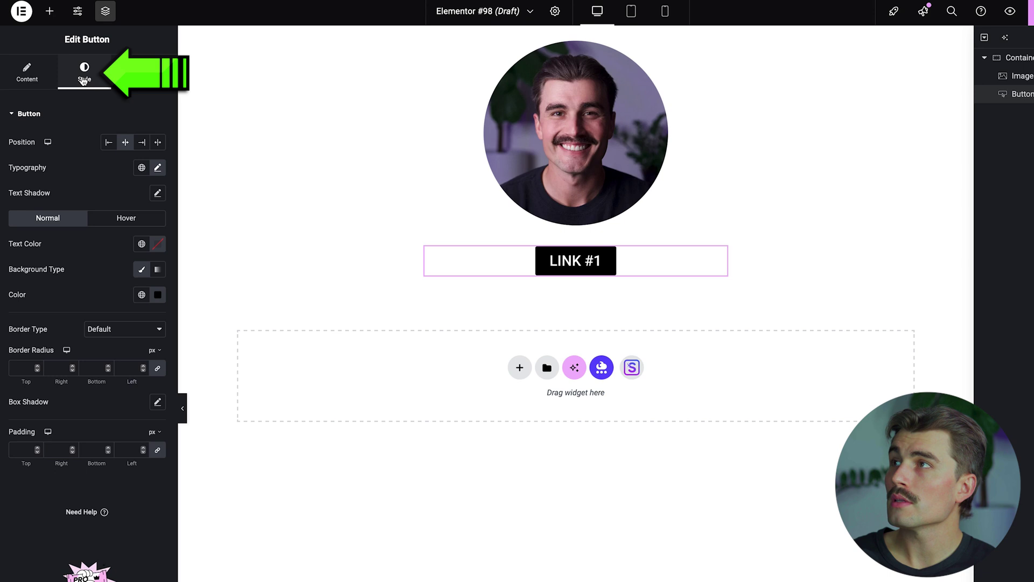
{"action": "left_click", "coordinate": [157, 144]}
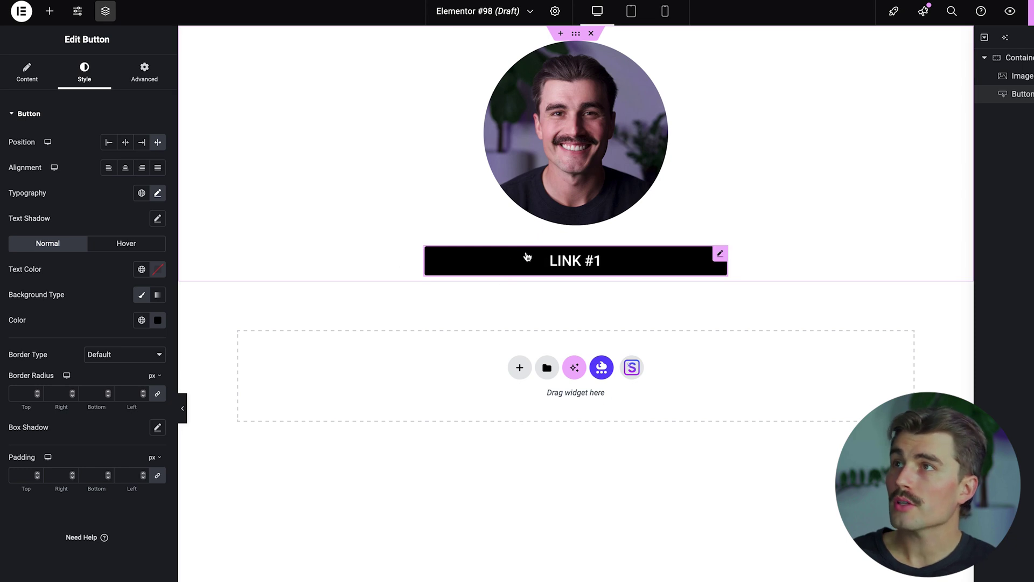
Unlink the button's padding values and set 5 px for top and bottom, with 0 for right and left
{"action": "left_click", "coordinate": [144, 74]}
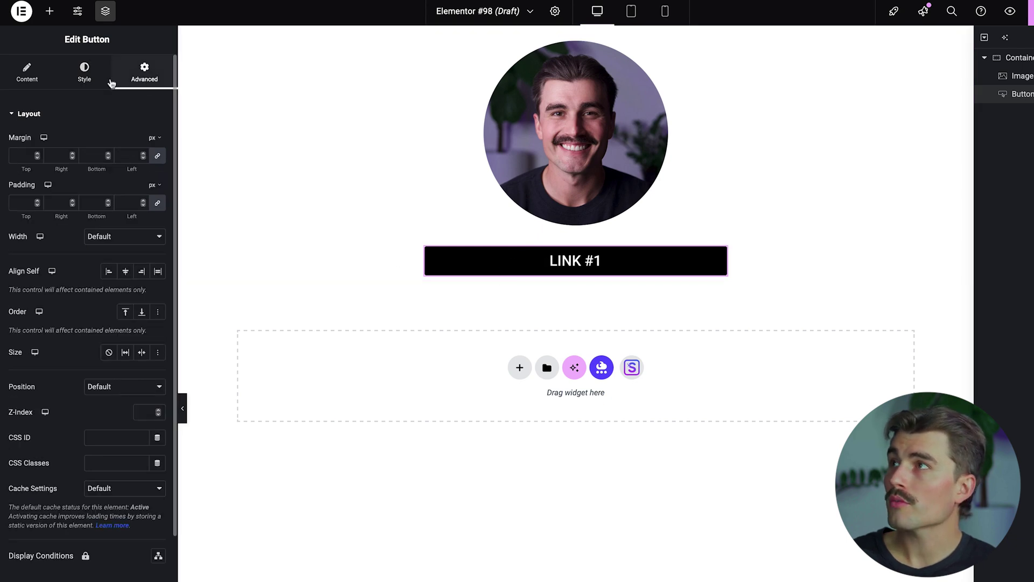
{"action": "left_click", "coordinate": [21, 202]}
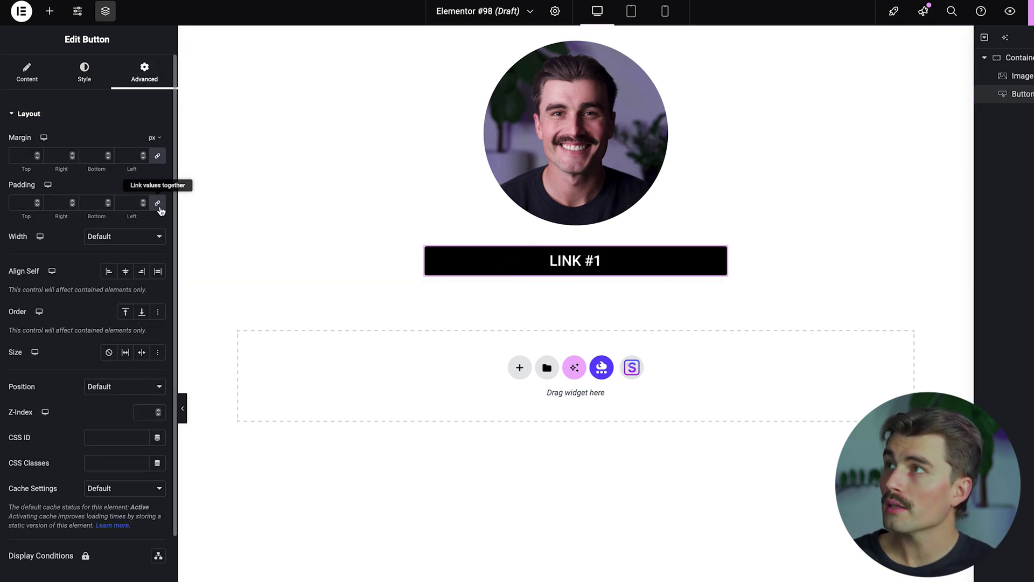
{"action": "type", "text": "0"}
{"action": "double_click", "coordinate": [21, 202]}
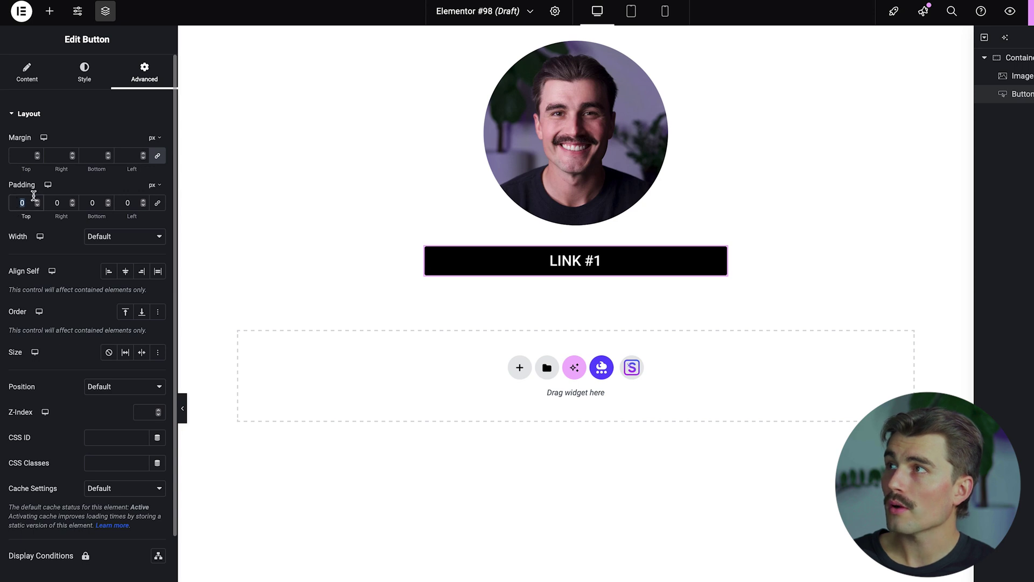
{"action": "type", "text": "5"}
{"action": "double_click", "coordinate": [128, 202]}
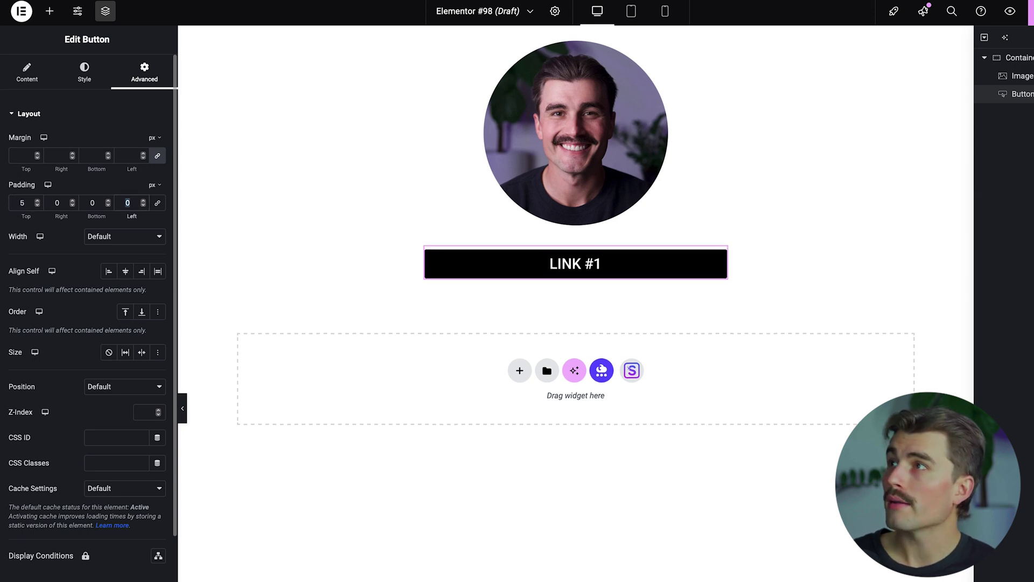
{"action": "double_click", "coordinate": [92, 202]}
{"action": "type", "text": "5"}
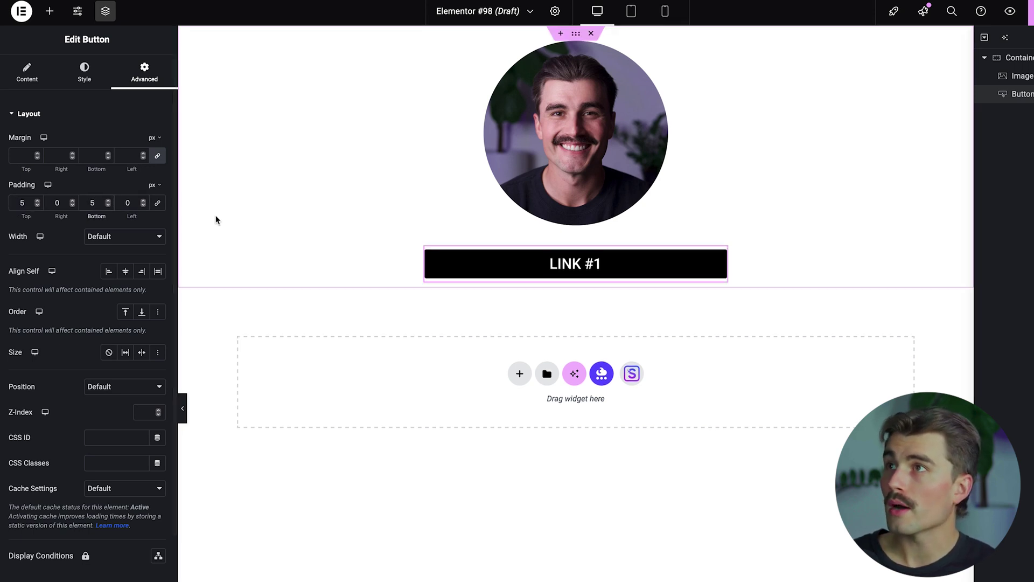
Replace the button's placeholder link with Home
{"action": "left_click", "coordinate": [27, 73]}
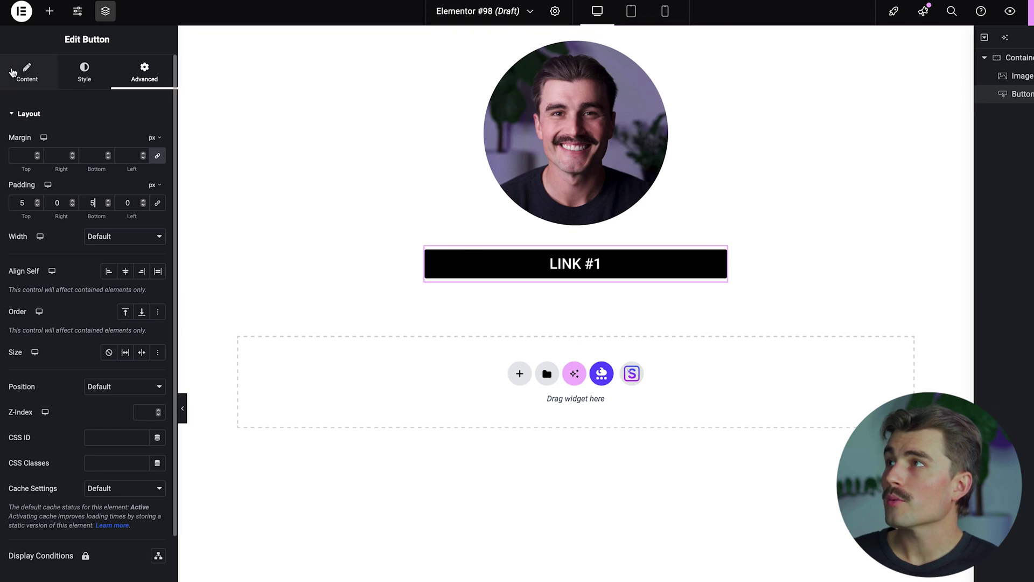
{"action": "double_click", "coordinate": [68, 202]}
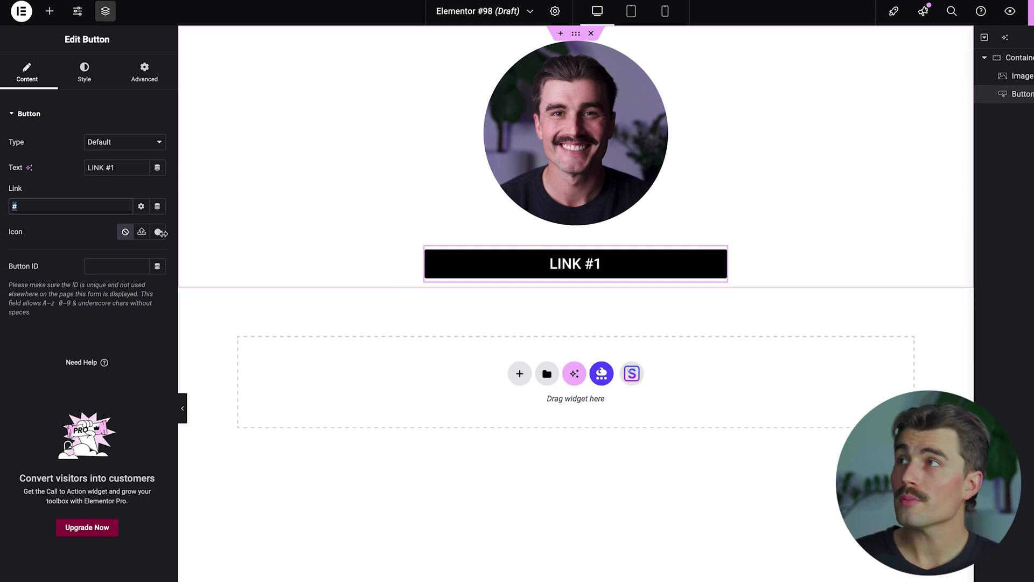
{"action": "key", "text": "BackSpace"}
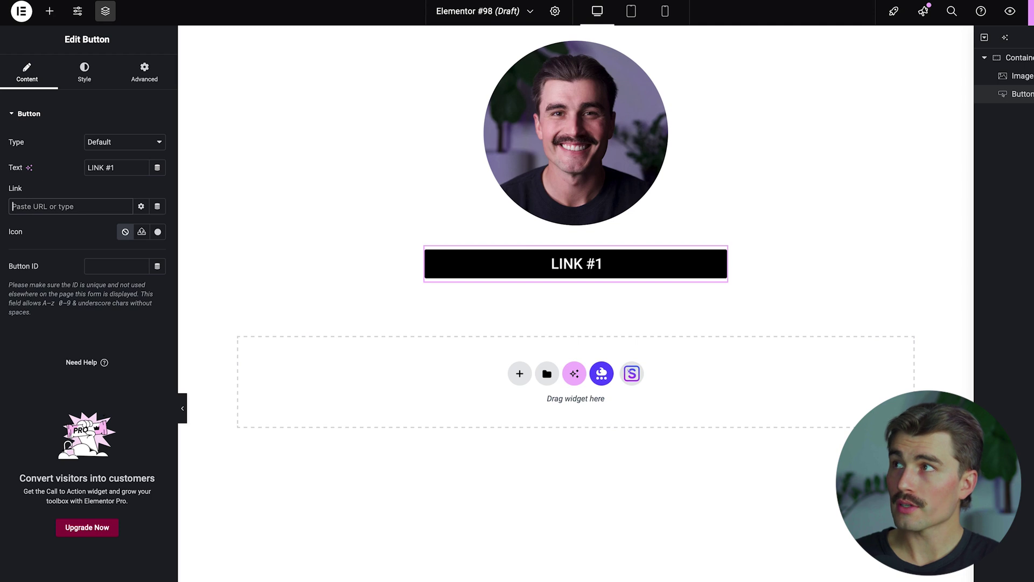
{"action": "type", "text": "Home"}
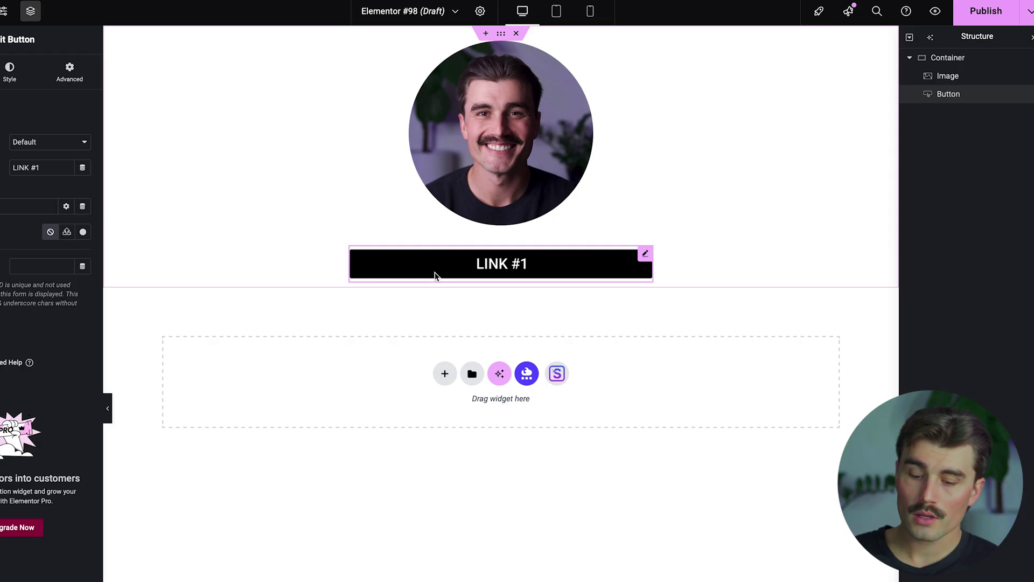
Try duplicating the LINK #1 button three times below the original
{"action": "key", "text": "ctrl+d"}
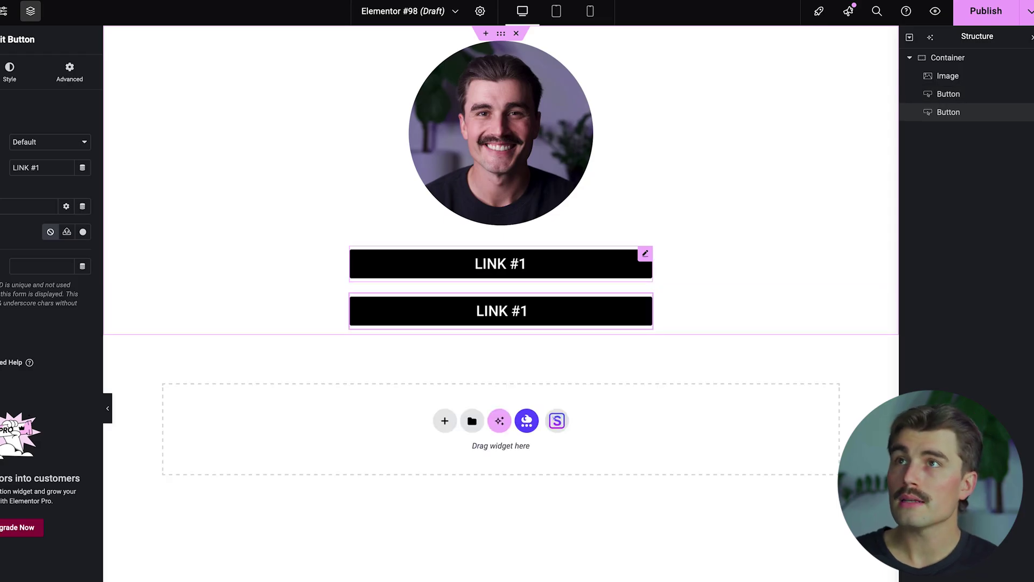
{"action": "key", "text": "ctrl+d"}
{"action": "key", "text": "ctrl+d"}
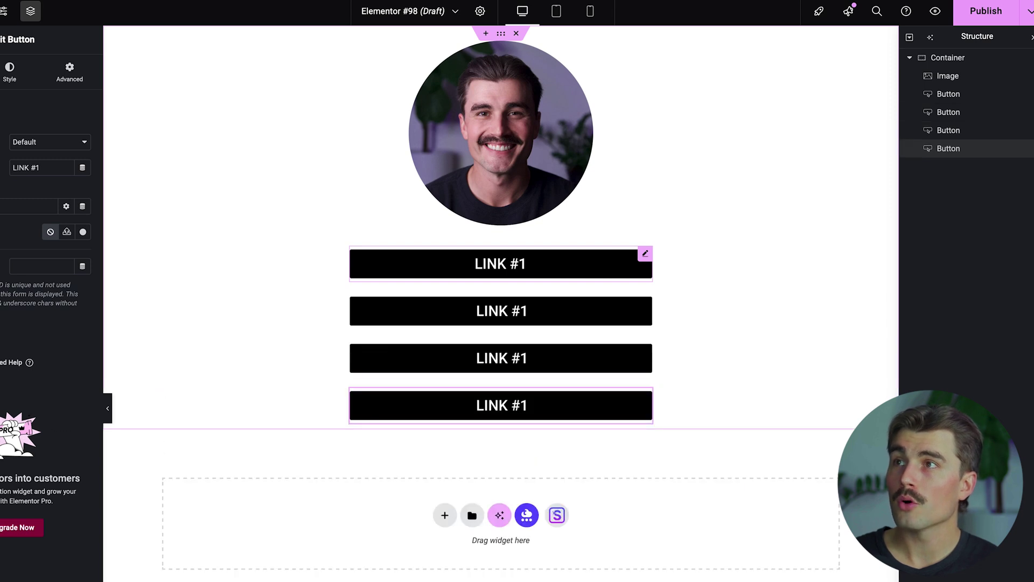
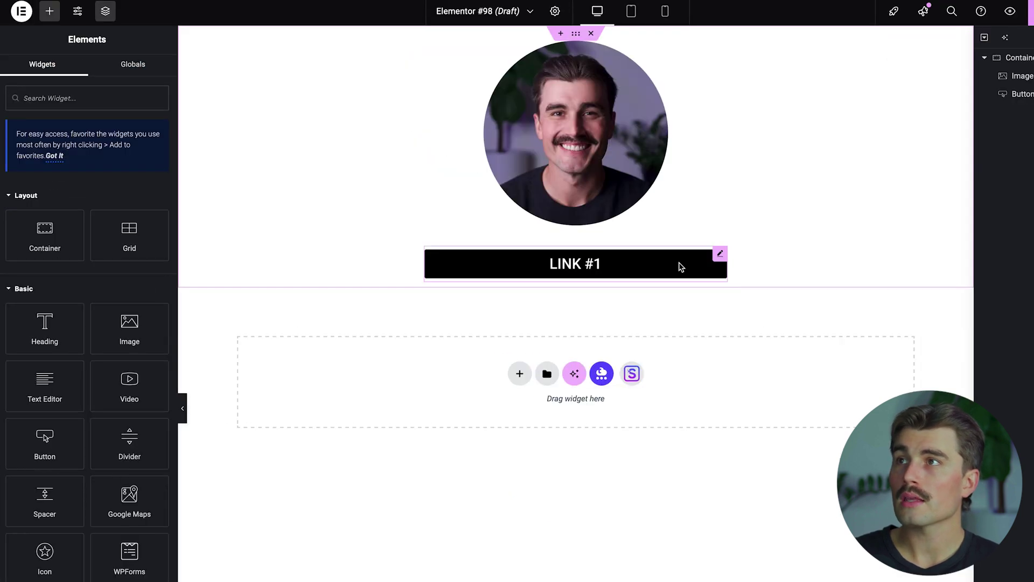
Set the LINK #1 button's padding to 2 px for top and bottom, with 0 for right and left
{"action": "left_click", "coordinate": [607, 259]}
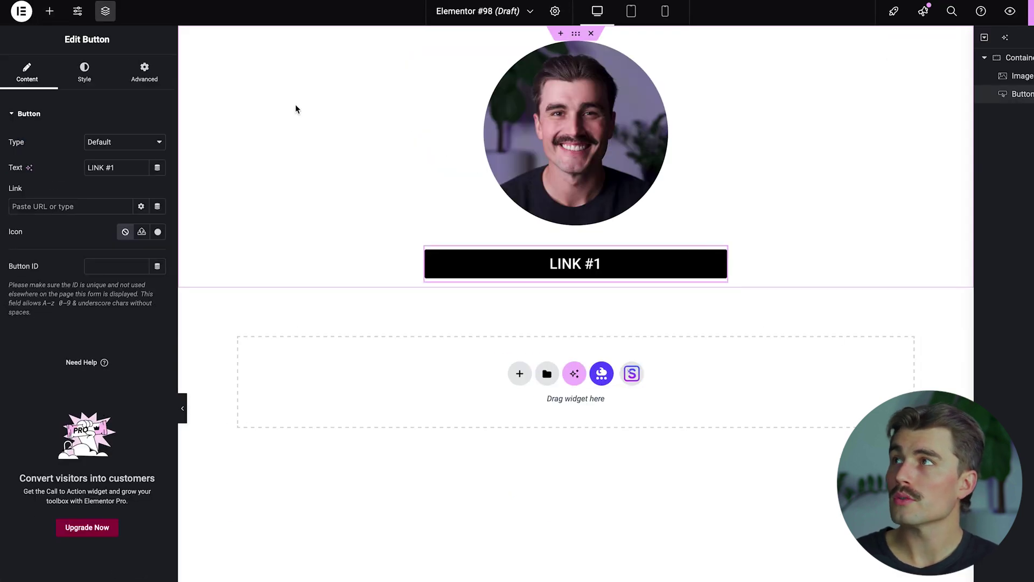
{"action": "left_click", "coordinate": [129, 68]}
{"action": "left_click", "coordinate": [26, 202]}
{"action": "key", "text": "BackSpace"}
{"action": "type", "text": "0"}
{"action": "left_click", "coordinate": [96, 202]}
{"action": "key", "text": "BackSpace"}
{"action": "type", "text": "02"}
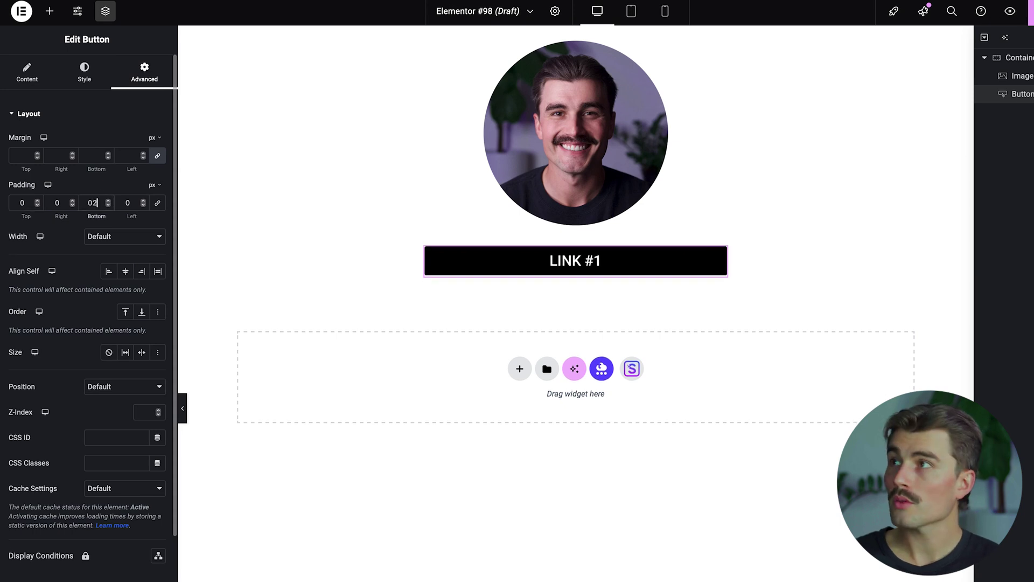
{"action": "left_click", "coordinate": [15, 202]}
{"action": "type", "text": "2"}
{"action": "key", "text": "BackSpace"}
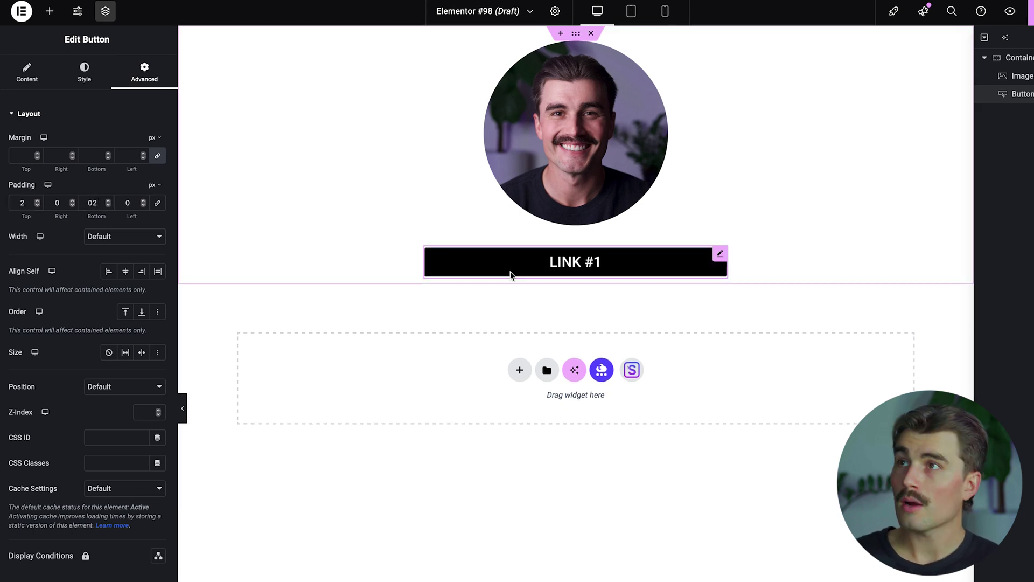
Duplicate the LINK #1 button three times to make a stack of four link buttons
{"action": "key", "text": "ctrl+d"}
{"action": "key", "text": "ctrl+d"}
{"action": "key", "text": "ctrl+d"}
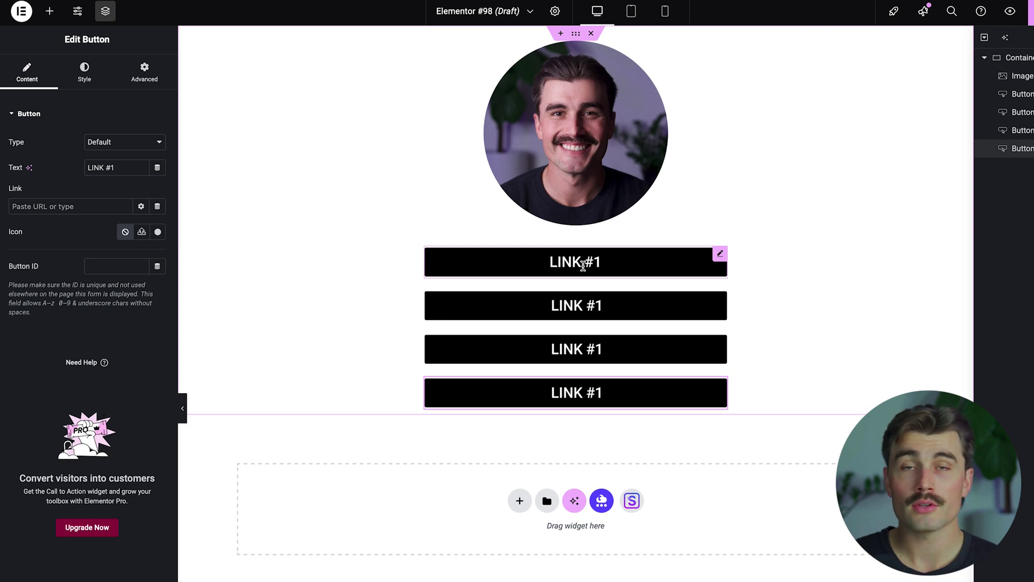
Add a grid between the profile picture and the link buttons, with three columns and 1 row
{"action": "left_click", "coordinate": [53, 17]}
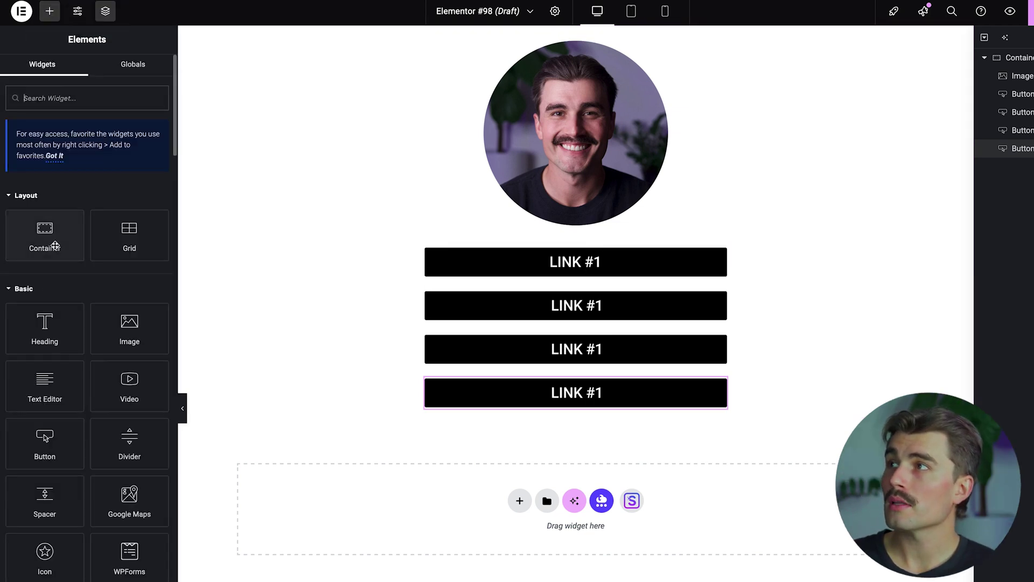
{"action": "left_click_drag", "start_coordinate": [128, 242], "coordinate": [574, 230]}
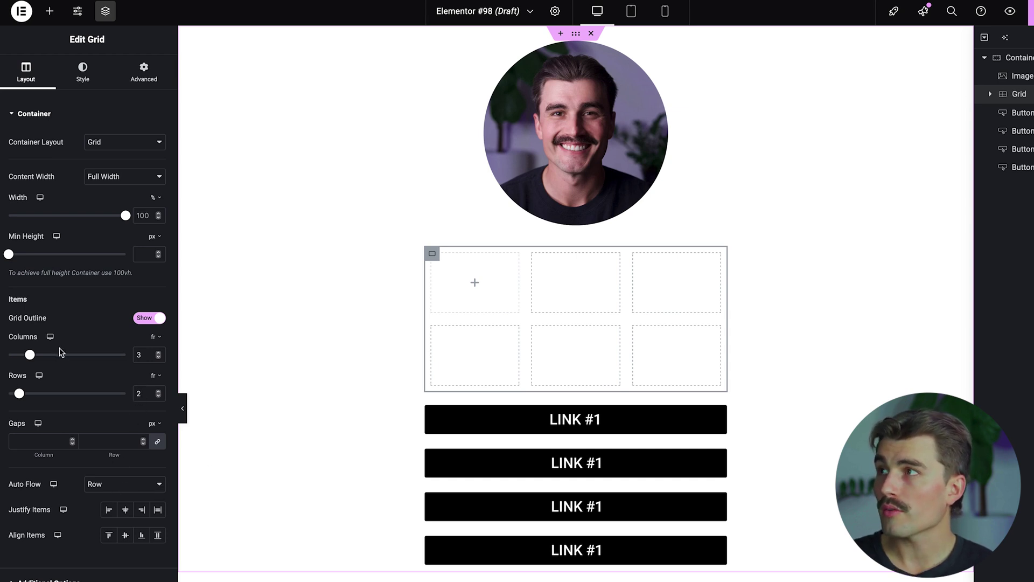
{"action": "key", "text": "BackSpace"}
{"action": "type", "text": "1"}
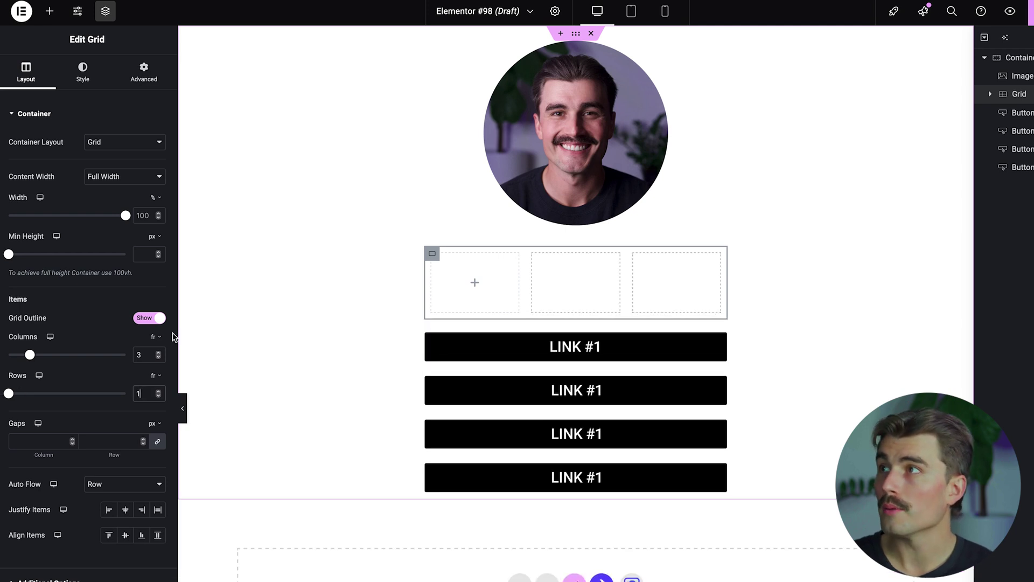
Add an Icon widget to the grid's first cell and replace its star with the Instagram icon
{"action": "left_click", "coordinate": [476, 284]}
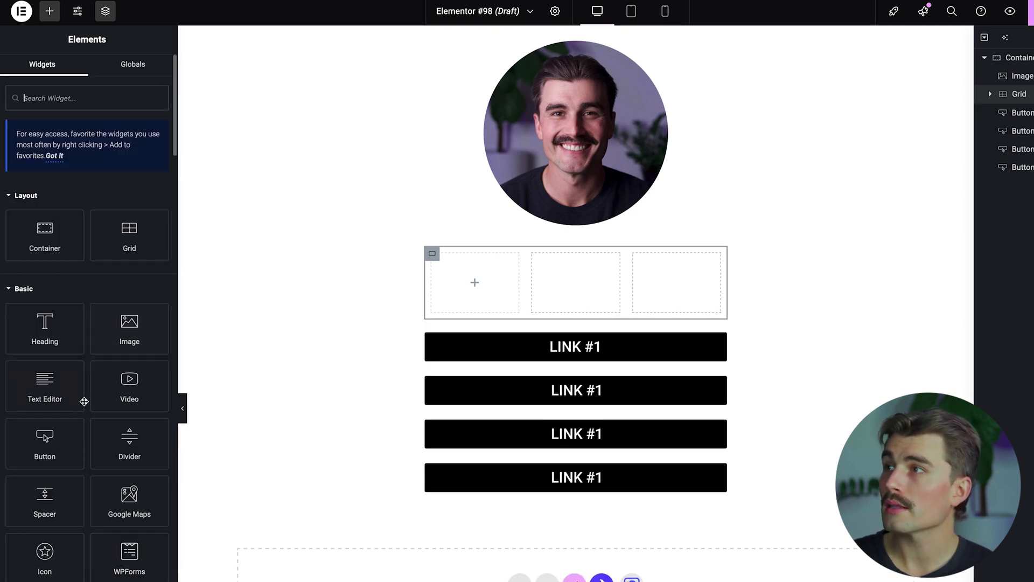
{"action": "left_click_drag", "start_coordinate": [49, 567], "coordinate": [458, 286]}
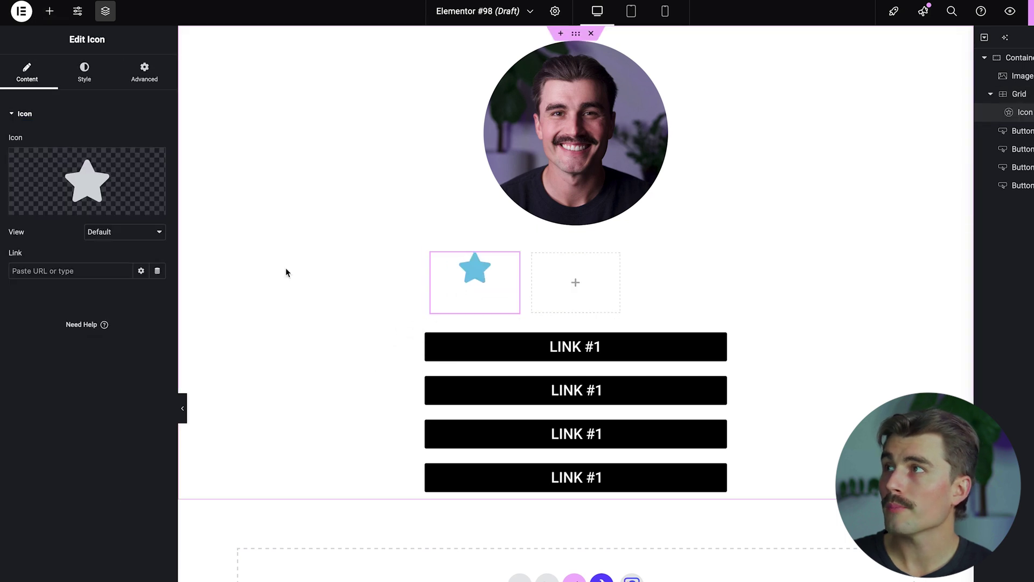
{"action": "mouse_move", "coordinate": [98, 166]}
{"action": "left_click", "coordinate": [99, 166]}
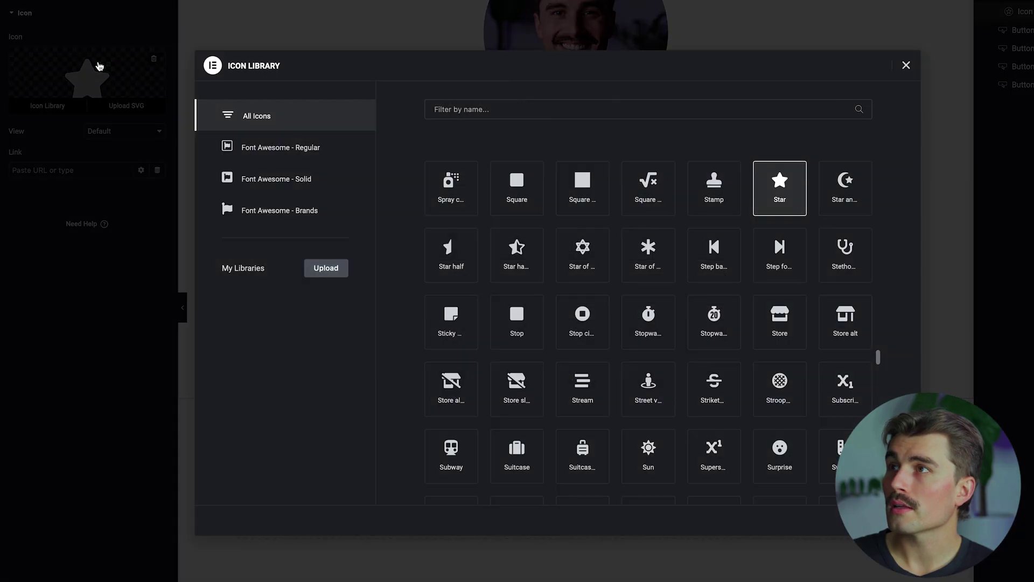
{"action": "type", "text": "instagram"}
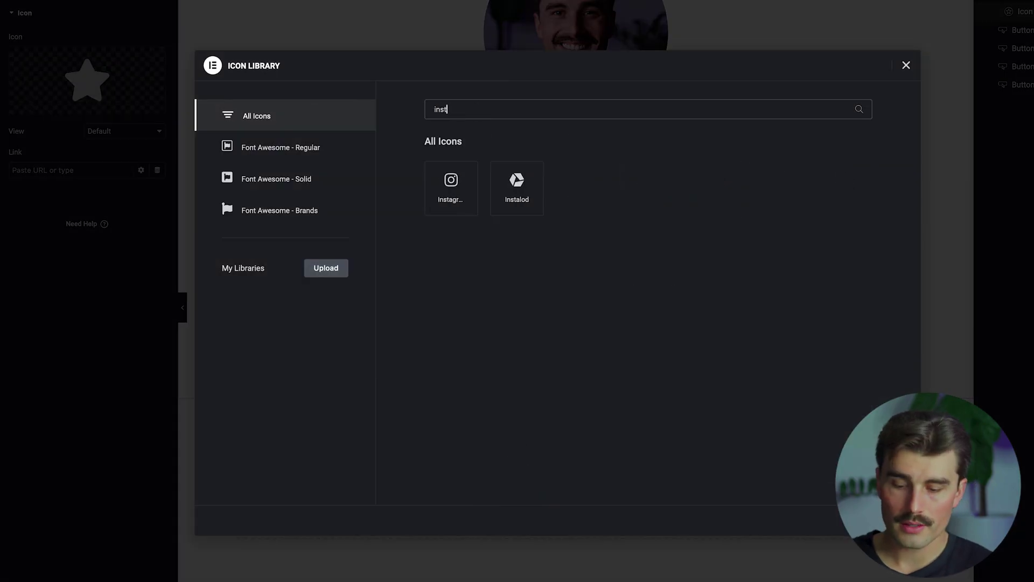
{"action": "left_click", "coordinate": [889, 519]}
Set the Instagram icon's primary color to near-black (#00121A) and open its link for entry
{"action": "left_click", "coordinate": [84, 74]}
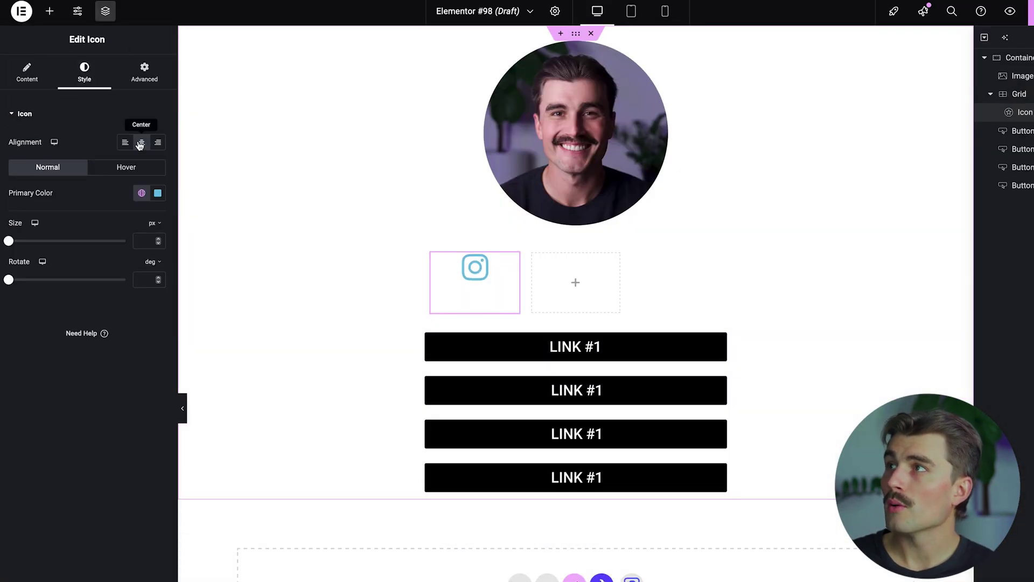
{"action": "left_click", "coordinate": [157, 193]}
{"action": "left_click", "coordinate": [227, 323]}
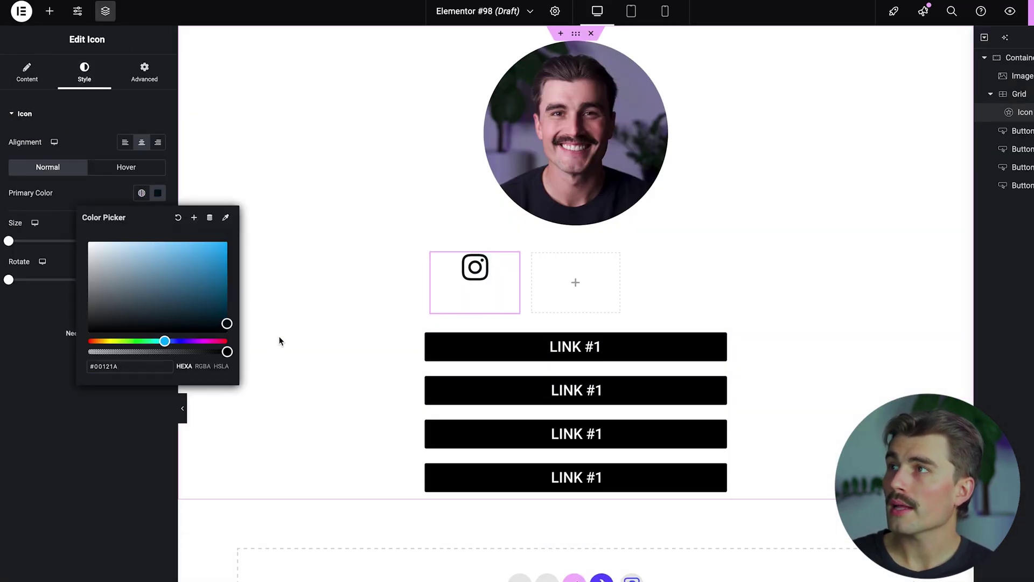
{"action": "left_click", "coordinate": [27, 72]}
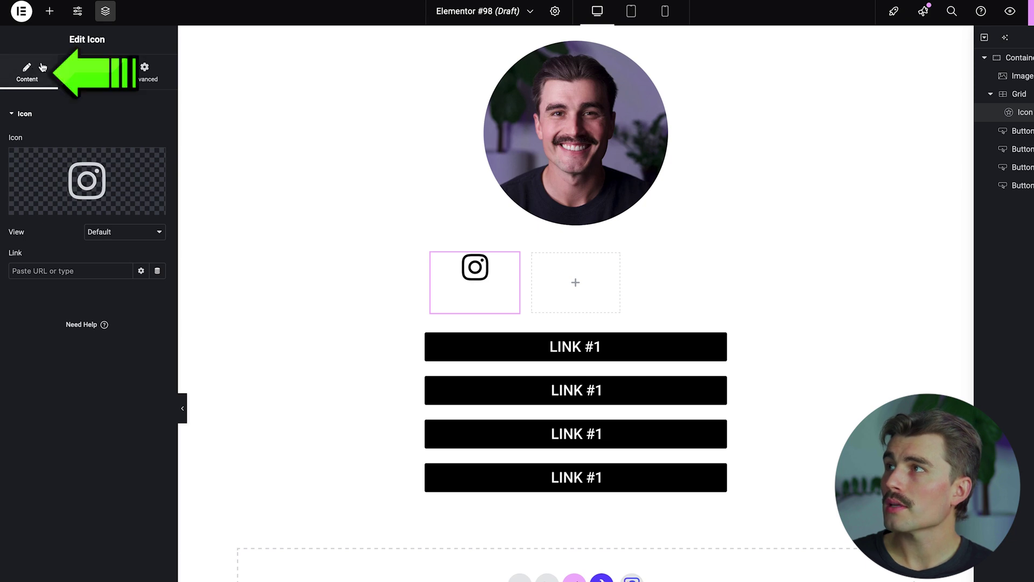
{"action": "left_click", "coordinate": [64, 273]}
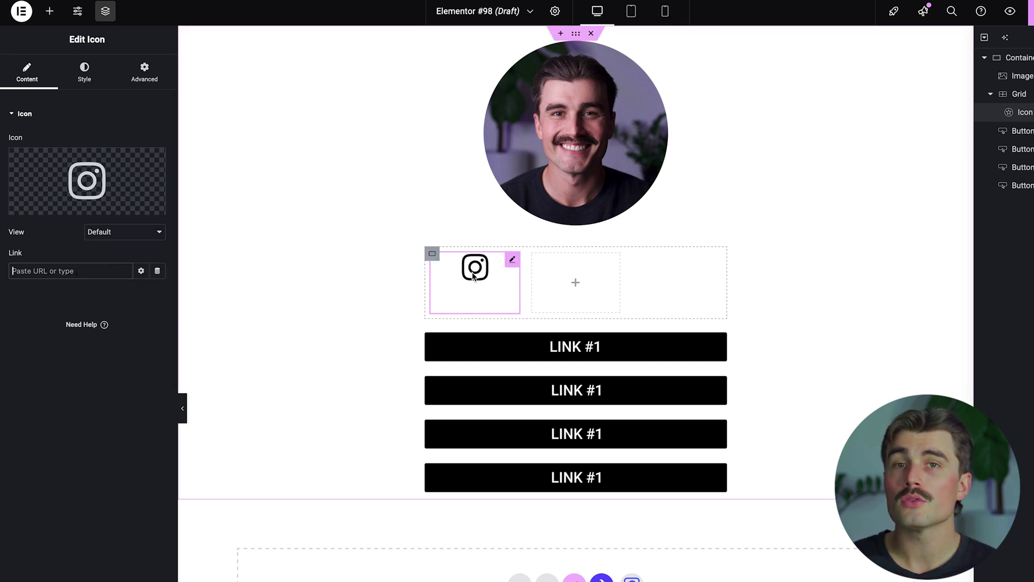
Add an Icon widget to the grid's second cell and replace its star with the TikTok icon
{"action": "left_click", "coordinate": [49, 11]}
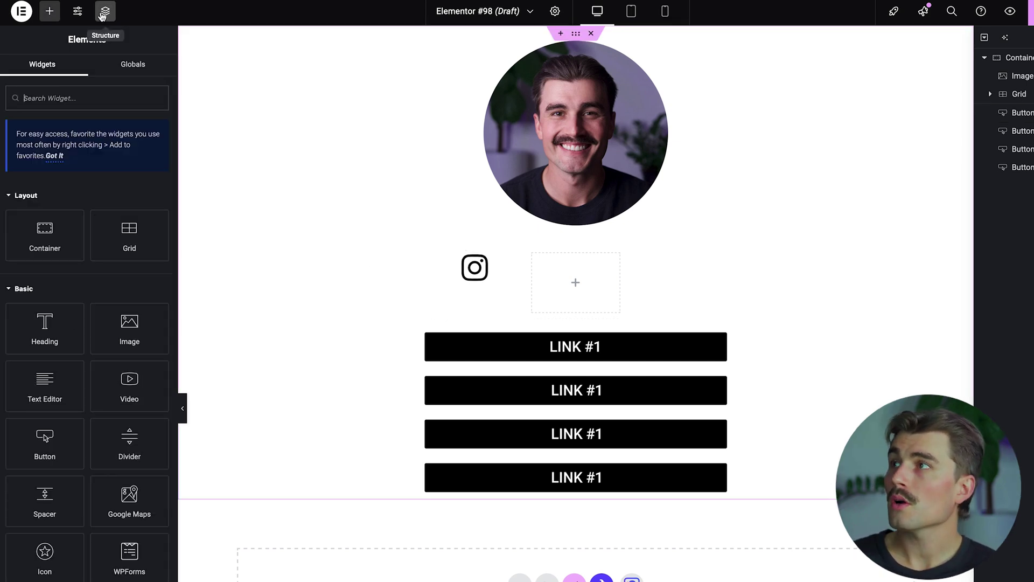
{"action": "left_click_drag", "start_coordinate": [57, 565], "coordinate": [574, 286]}
{"action": "left_click", "coordinate": [107, 209]}
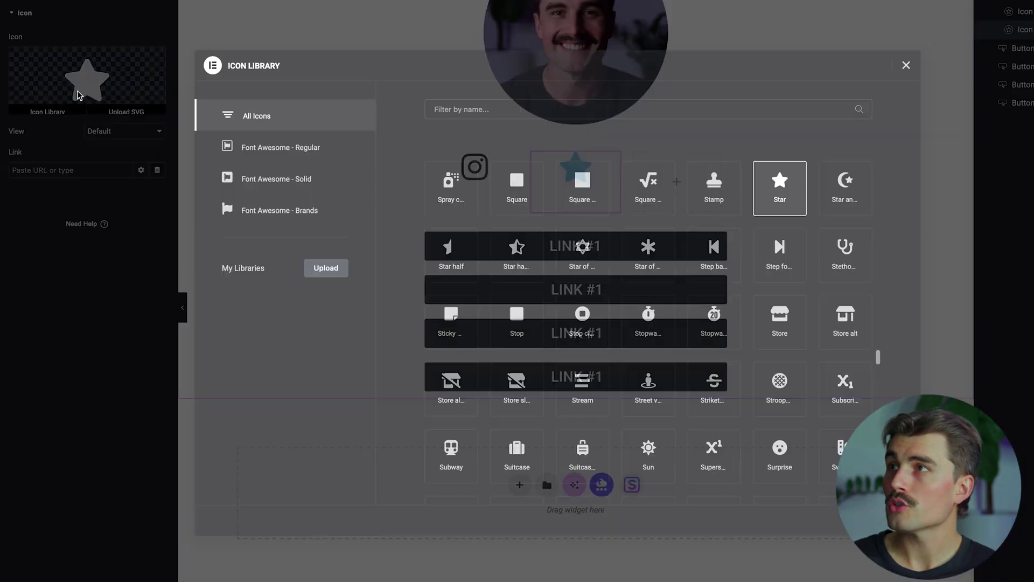
{"action": "left_click", "coordinate": [457, 207]}
{"action": "type", "text": "tikTok"}
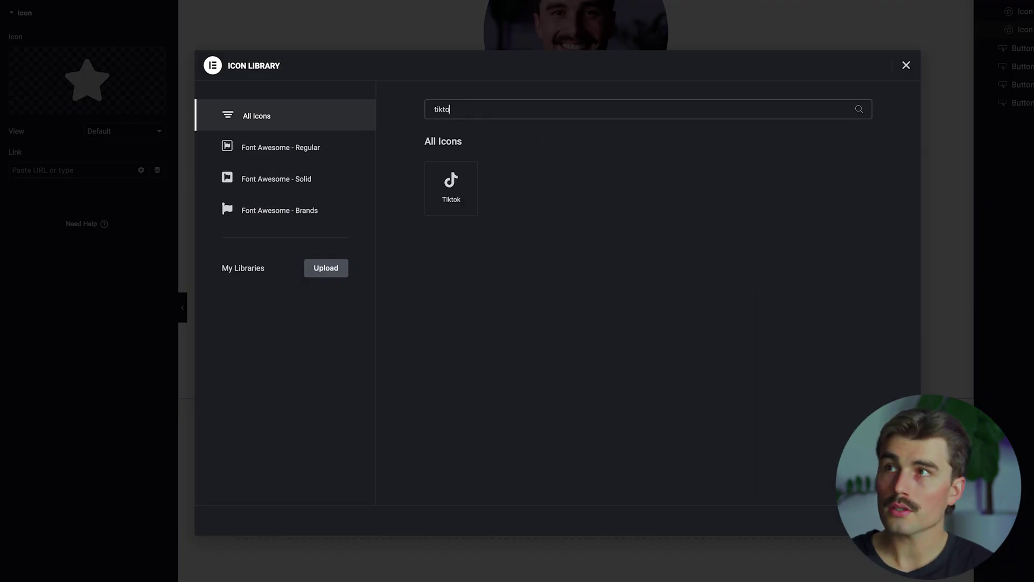
{"action": "double_click", "coordinate": [451, 188]}
Change the TikTok icon's primary color to black and return to its content settings
{"action": "left_click", "coordinate": [84, 73]}
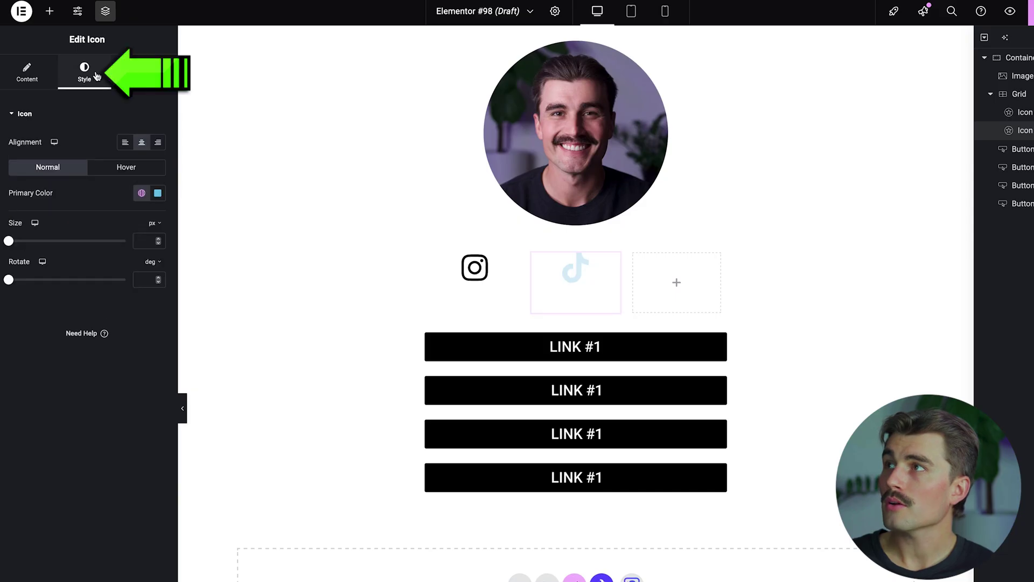
{"action": "left_click", "coordinate": [157, 193]}
{"action": "left_click_drag", "start_coordinate": [210, 294], "coordinate": [222, 314]}
{"action": "left_click", "coordinate": [30, 70]}
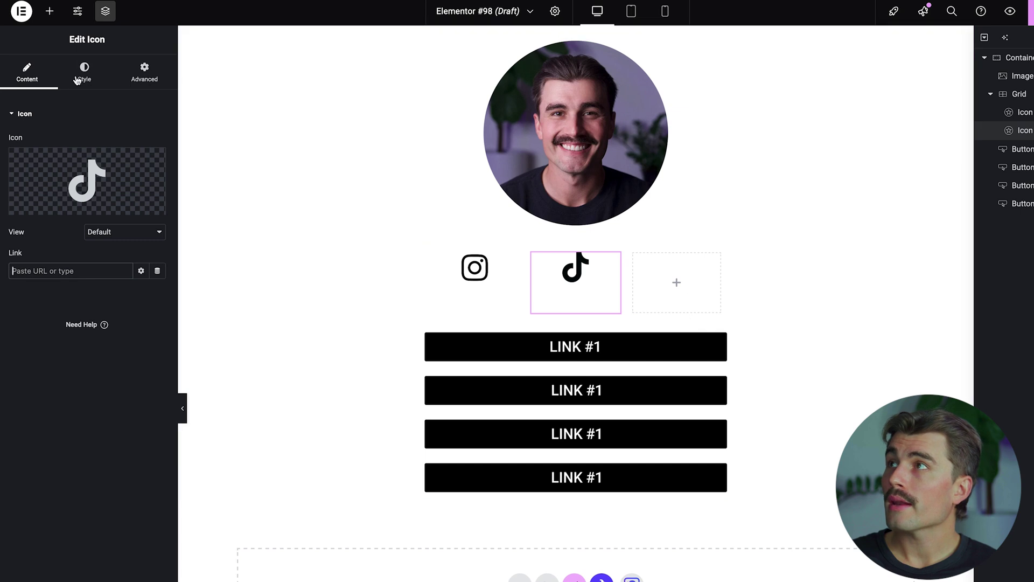
Add an Icon widget to the grid's third cell and replace its star with the YouTube icon
{"action": "left_click", "coordinate": [105, 12]}
{"action": "left_click", "coordinate": [105, 12]}
{"action": "left_click", "coordinate": [49, 10]}
{"action": "left_click_drag", "start_coordinate": [42, 557], "coordinate": [661, 303]}
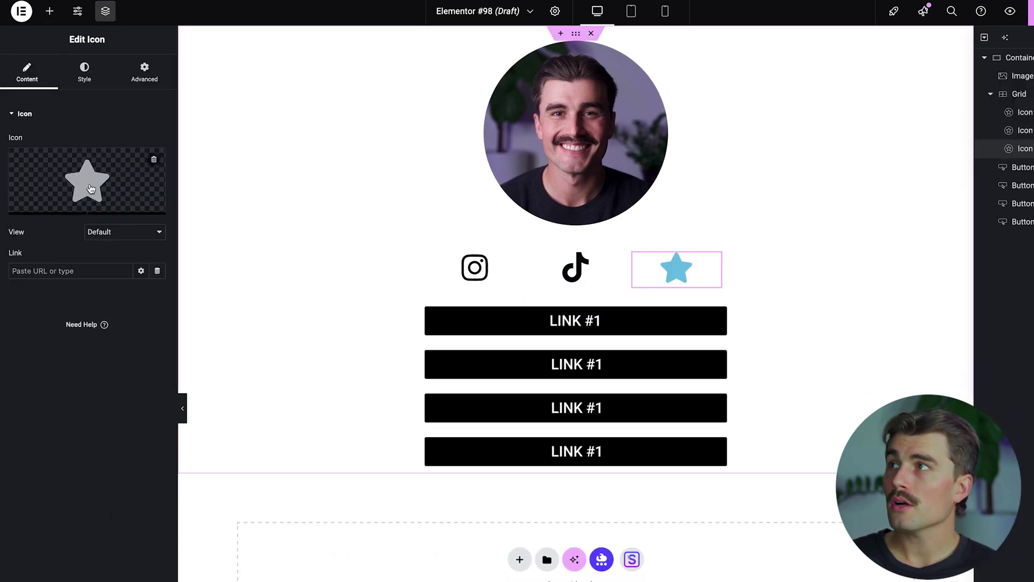
{"action": "left_click", "coordinate": [50, 207]}
{"action": "type", "text": "YouTube"}
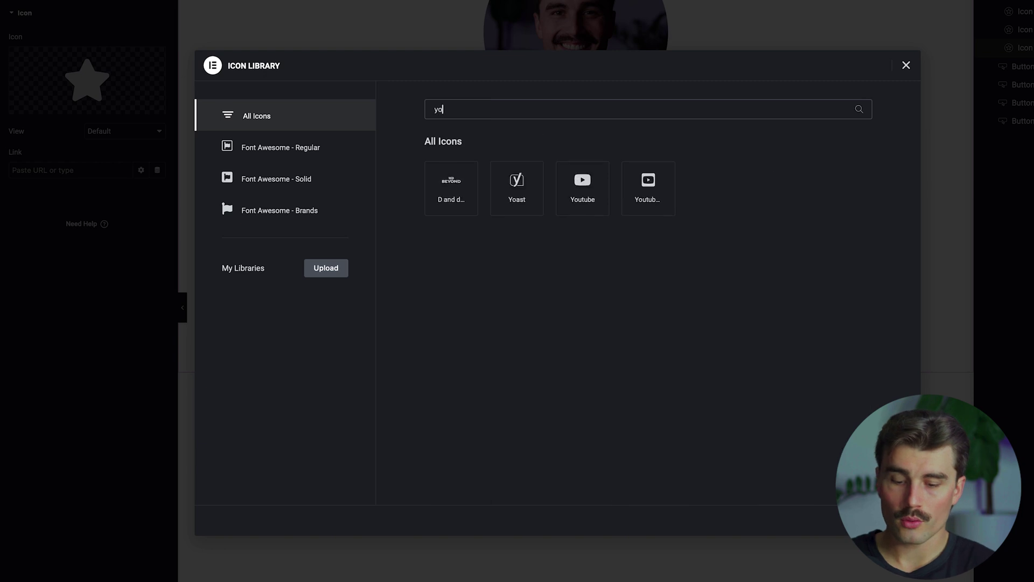
{"action": "left_click", "coordinate": [883, 519]}
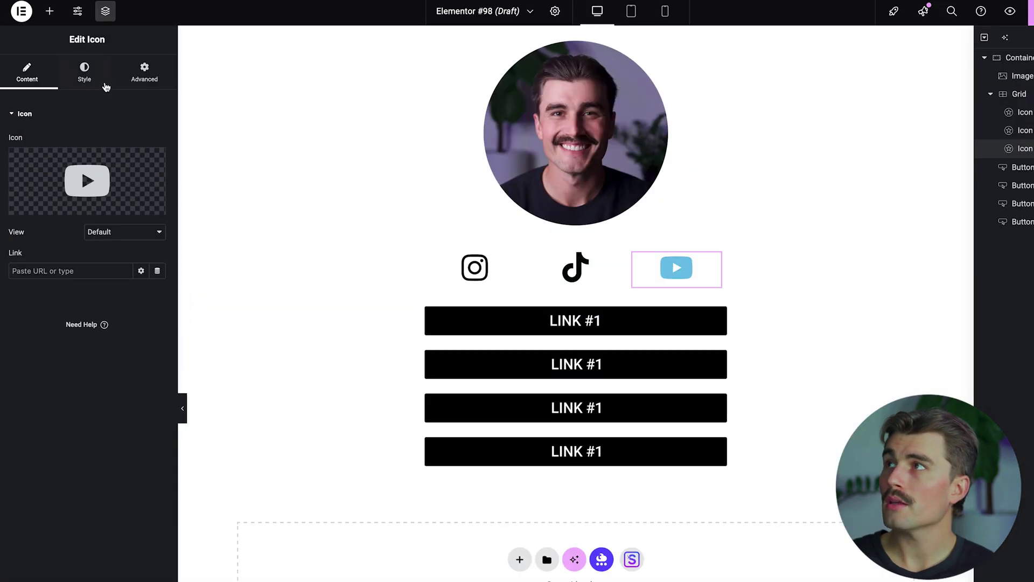
Change the YouTube icon's primary color to near-black and return to its content settings
{"action": "left_click", "coordinate": [84, 73]}
{"action": "left_click", "coordinate": [158, 193]}
{"action": "left_click", "coordinate": [211, 214]}
{"action": "left_click", "coordinate": [27, 73]}
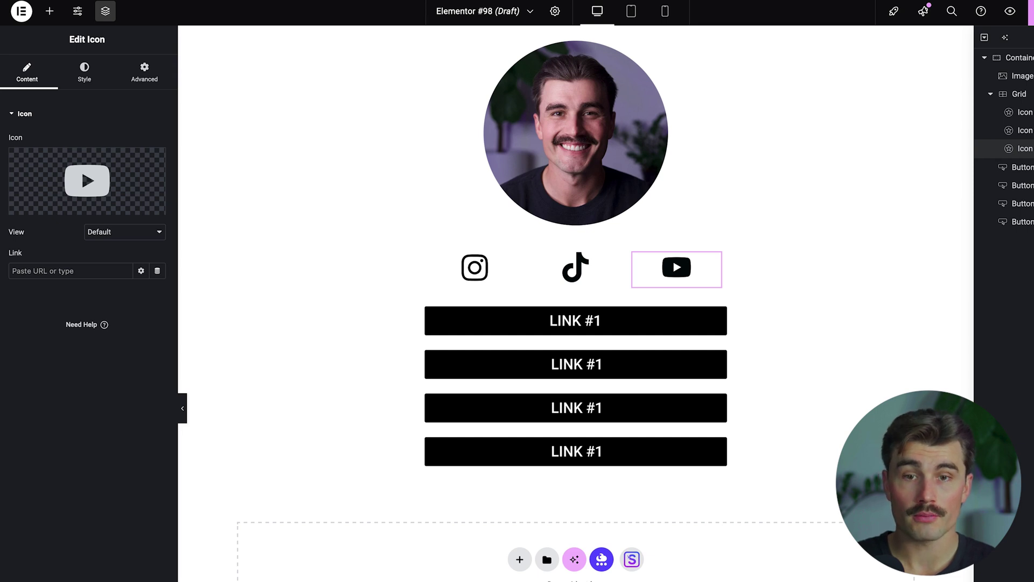
Give the first link button a white (#FFFFFF) background and black text for its hover state
{"action": "left_click", "coordinate": [690, 326]}
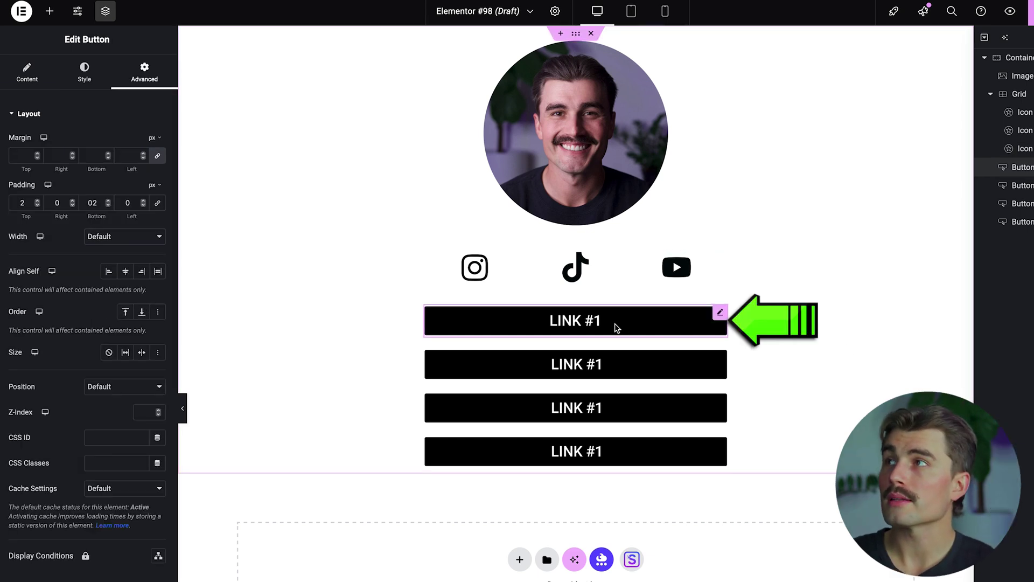
{"action": "left_click", "coordinate": [85, 73]}
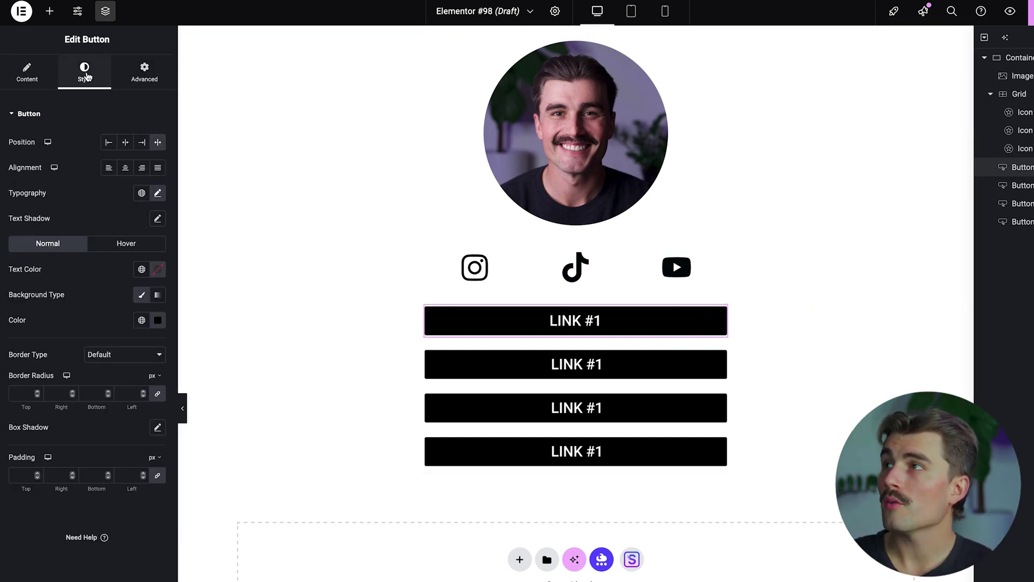
{"action": "left_click", "coordinate": [129, 245]}
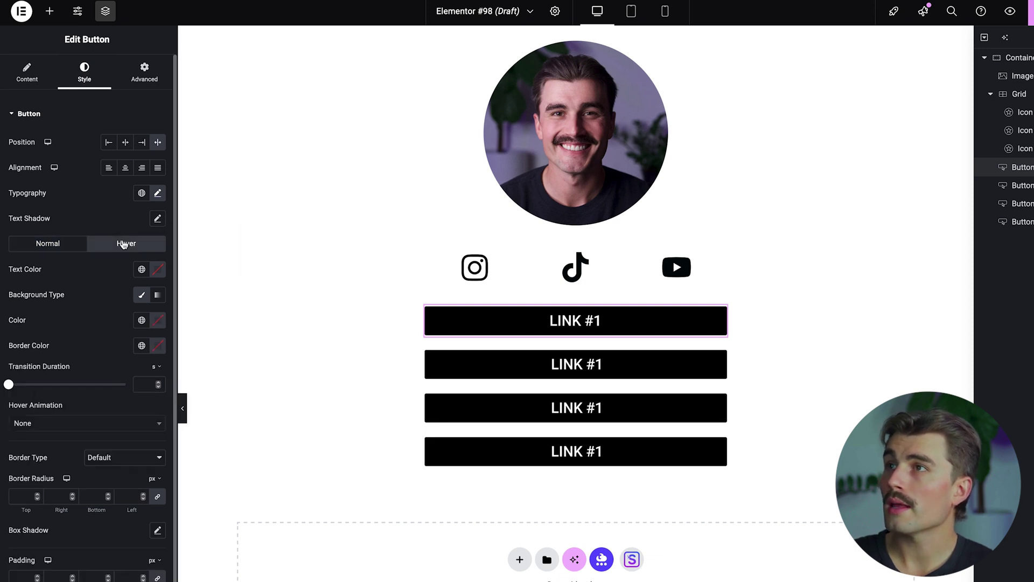
{"action": "left_click", "coordinate": [157, 320]}
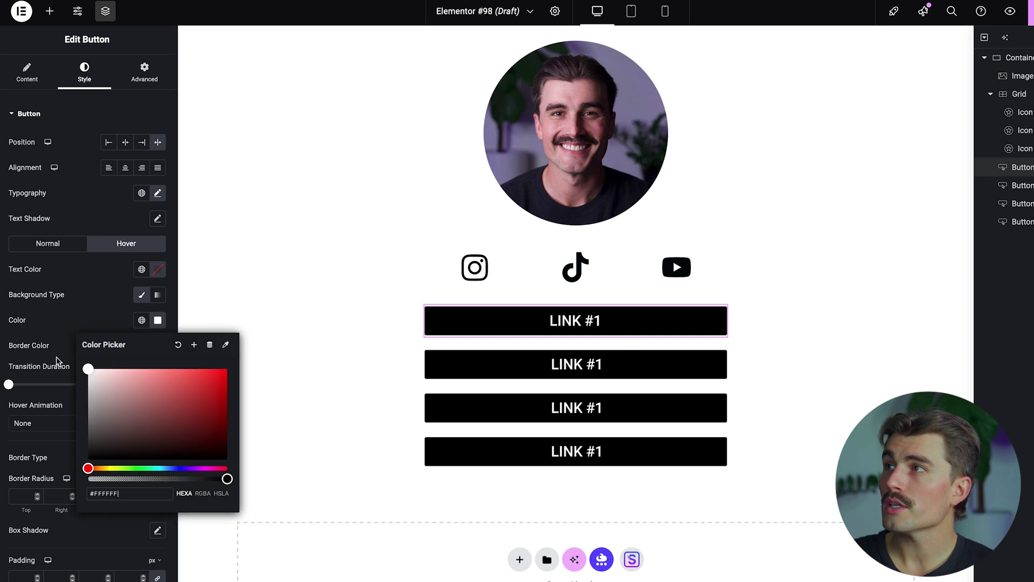
{"action": "left_click", "coordinate": [74, 318]}
{"action": "left_click", "coordinate": [141, 269]}
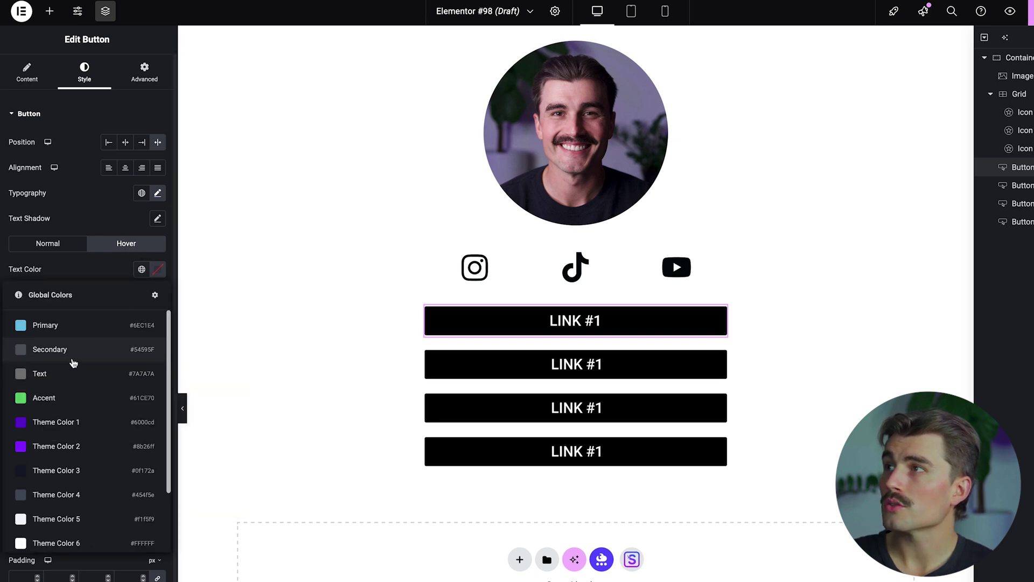
{"action": "left_click", "coordinate": [54, 470]}
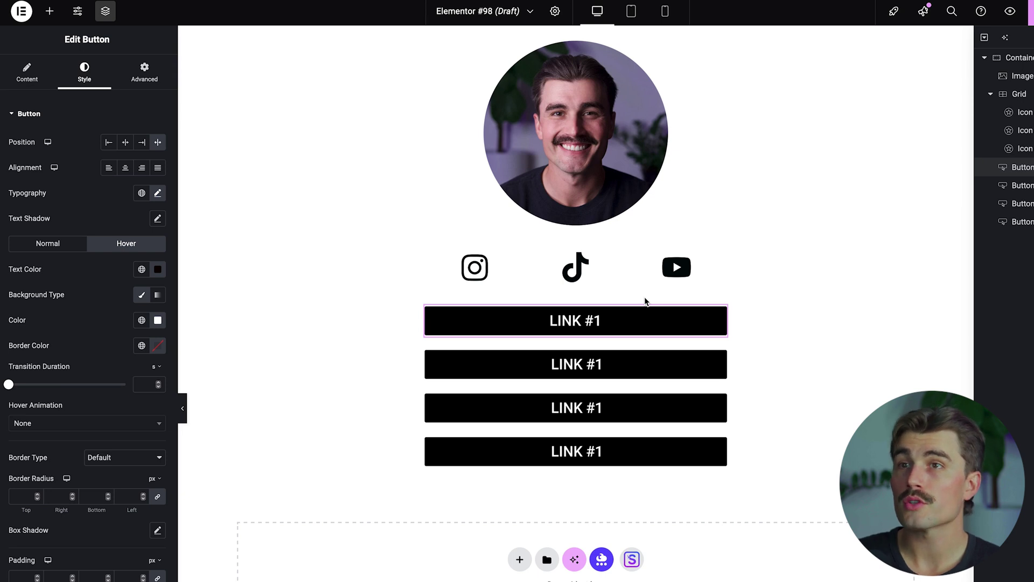
Preview the page in the tablet and mobile portrait layouts and examine the icons and link buttons
{"action": "left_click", "coordinate": [628, 12]}
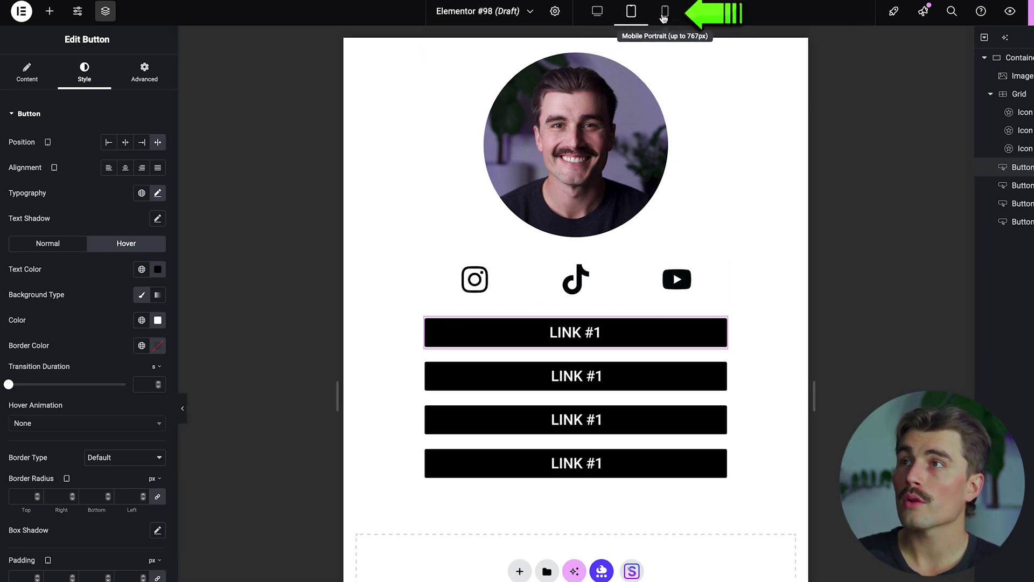
{"action": "left_click", "coordinate": [665, 12]}
{"action": "scroll", "coordinate": [636, 269], "scroll_direction": "down", "scroll_amount": 3}
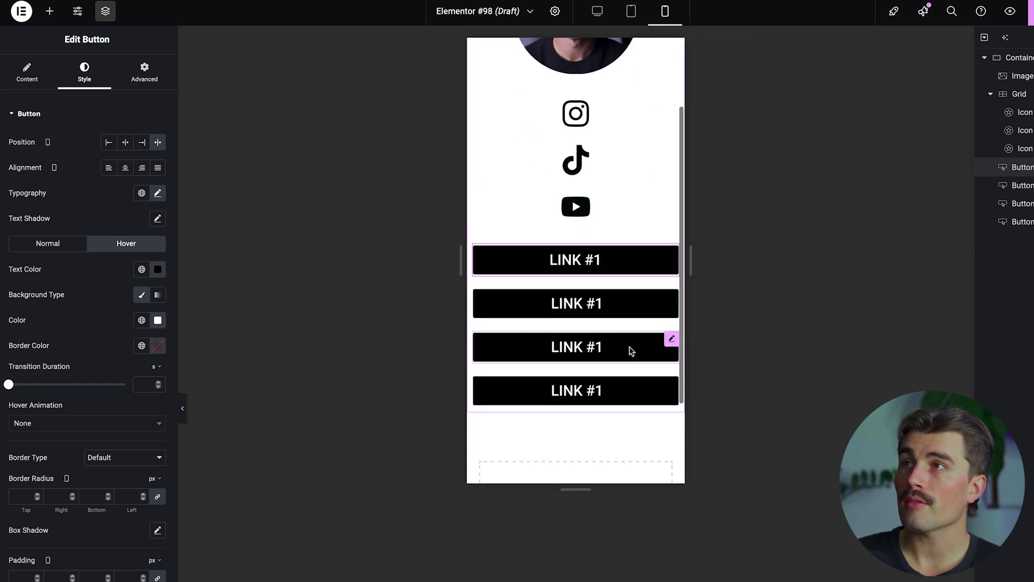
Set the social icon grid to 3 columns for the mobile portrait layout
{"action": "scroll", "coordinate": [628, 351], "scroll_direction": "up", "scroll_amount": 5}
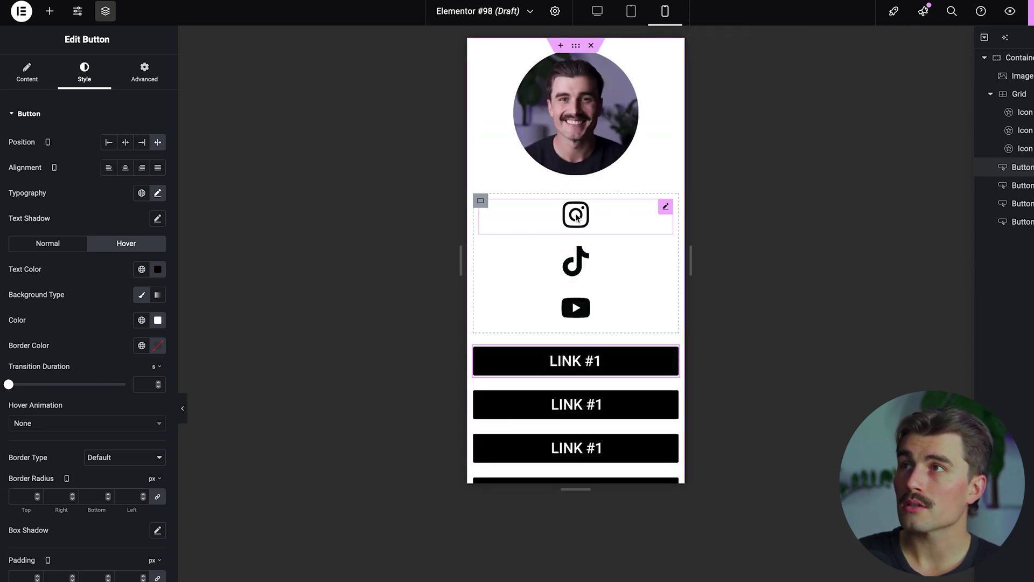
{"action": "scroll", "coordinate": [571, 218], "scroll_direction": "down", "scroll_amount": 1}
{"action": "scroll", "coordinate": [562, 221], "scroll_direction": "up", "scroll_amount": 1}
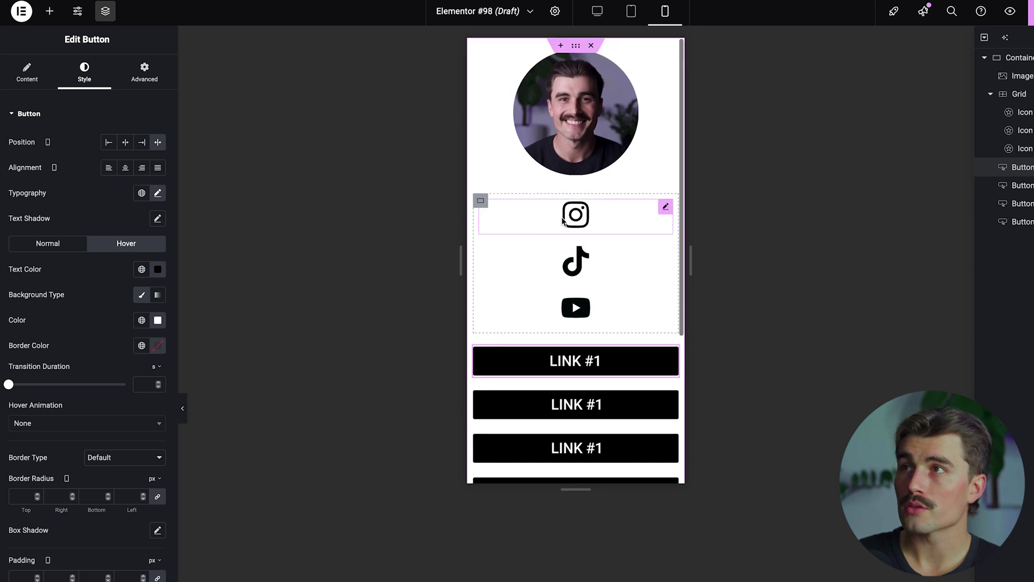
{"action": "left_click", "coordinate": [675, 218]}
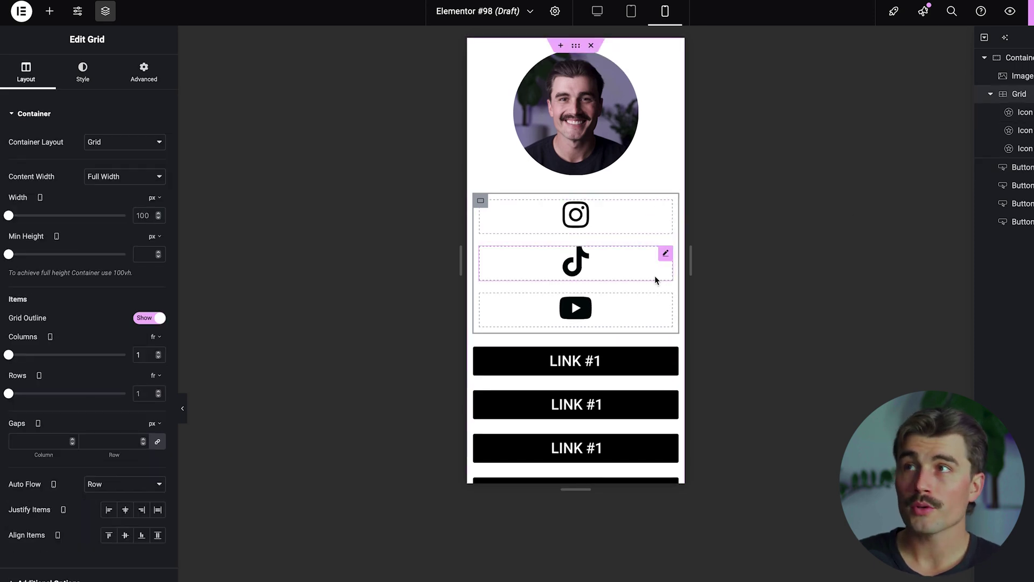
{"action": "left_click", "coordinate": [606, 8]}
{"action": "left_click", "coordinate": [664, 11]}
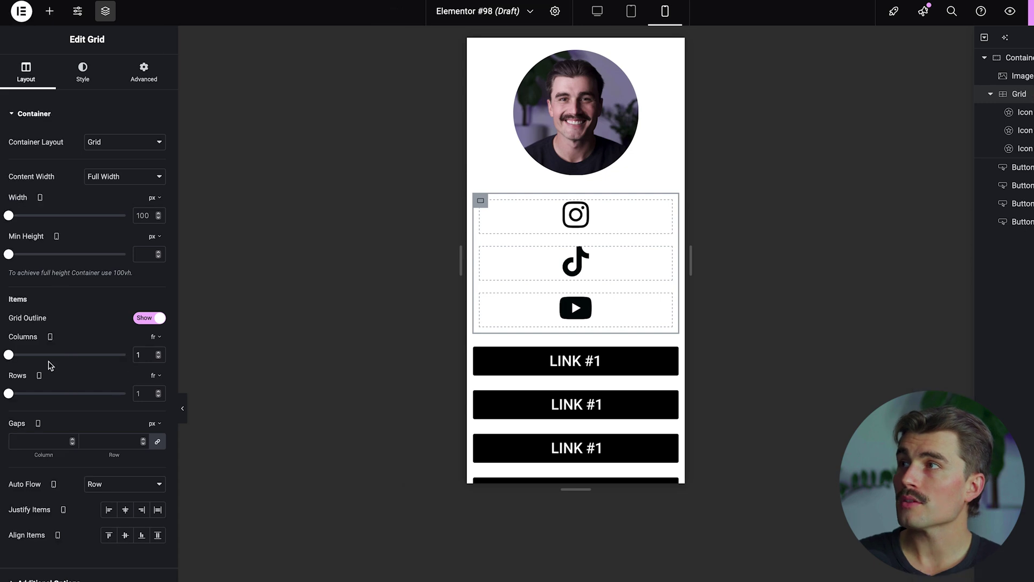
{"action": "left_click", "coordinate": [138, 352]}
{"action": "type", "text": "3"}
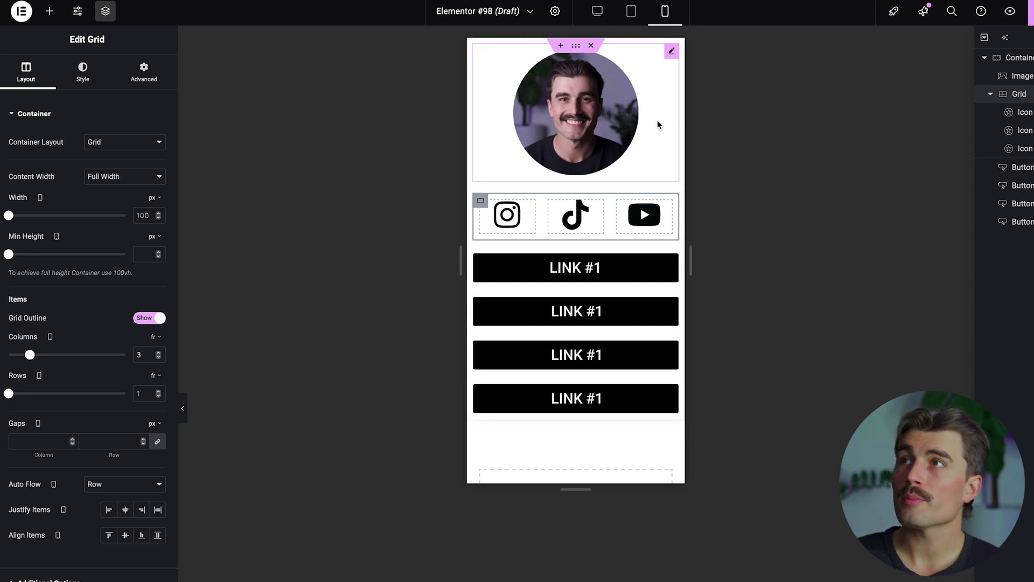
Check the icon row in the tablet, desktop and mobile layouts, finishing in mobile portrait with the profile image selected
{"action": "left_click", "coordinate": [631, 13]}
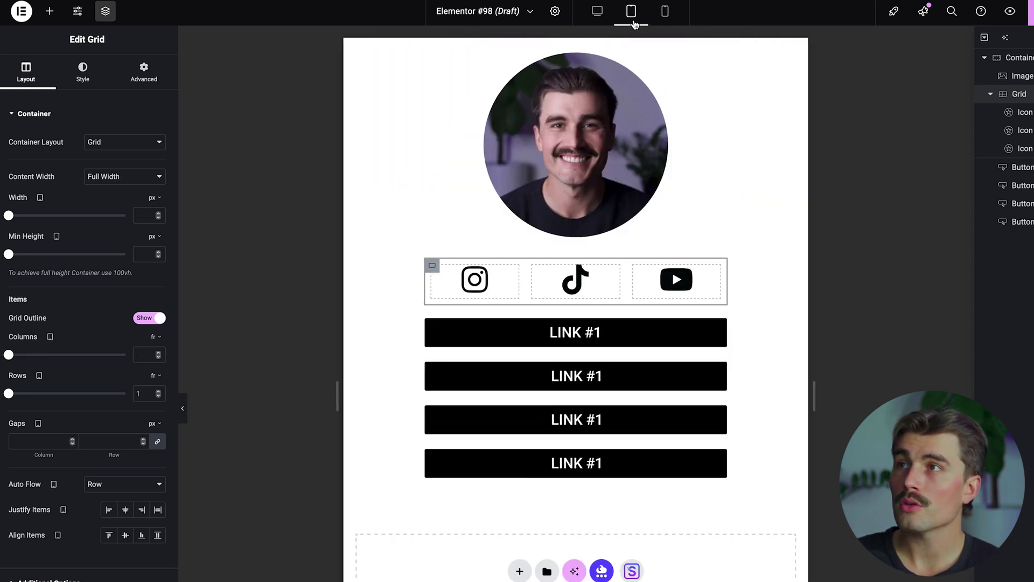
{"action": "left_click", "coordinate": [598, 12]}
{"action": "left_click", "coordinate": [638, 20]}
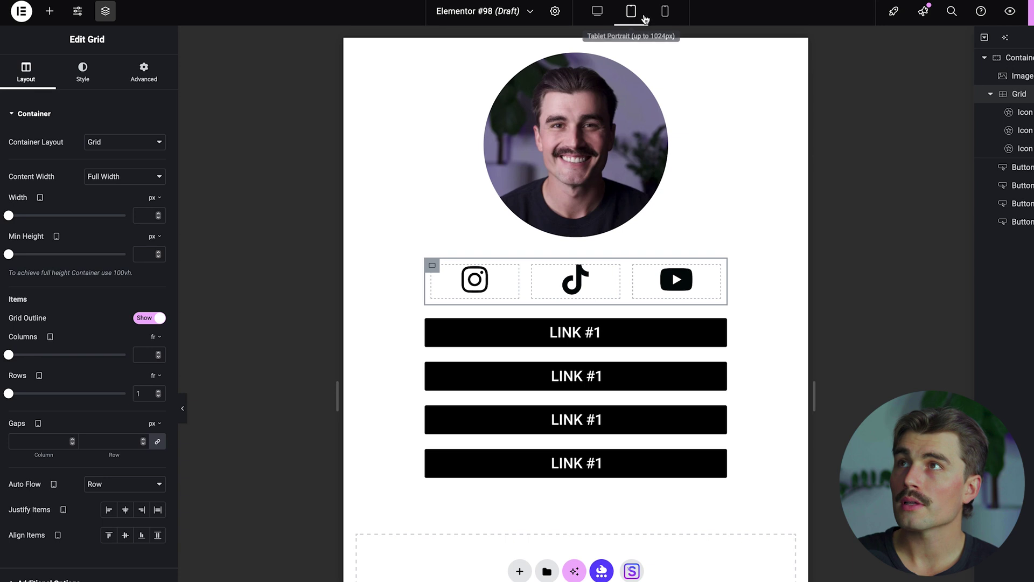
{"action": "left_click", "coordinate": [665, 13]}
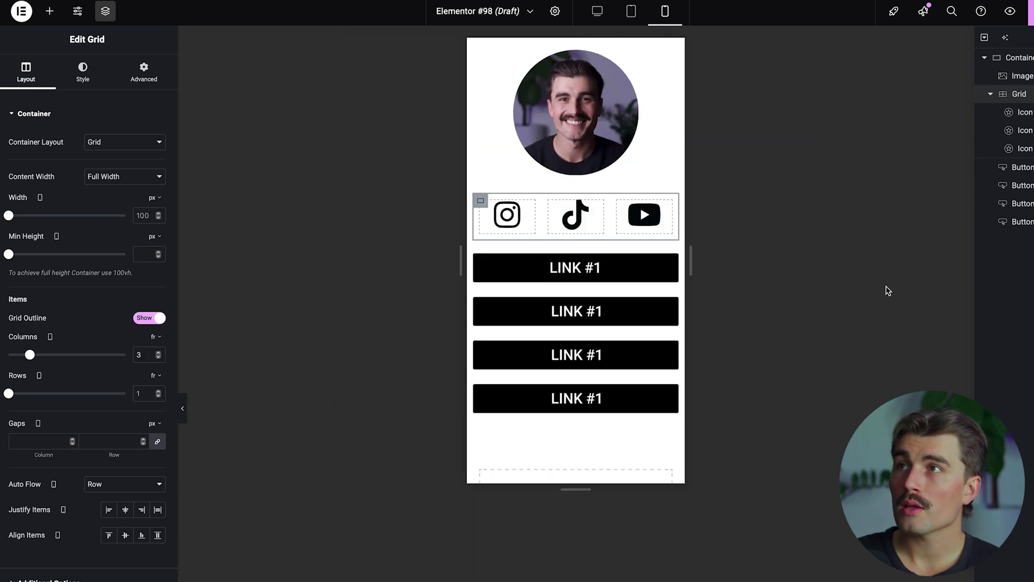
{"action": "left_click", "coordinate": [669, 146]}
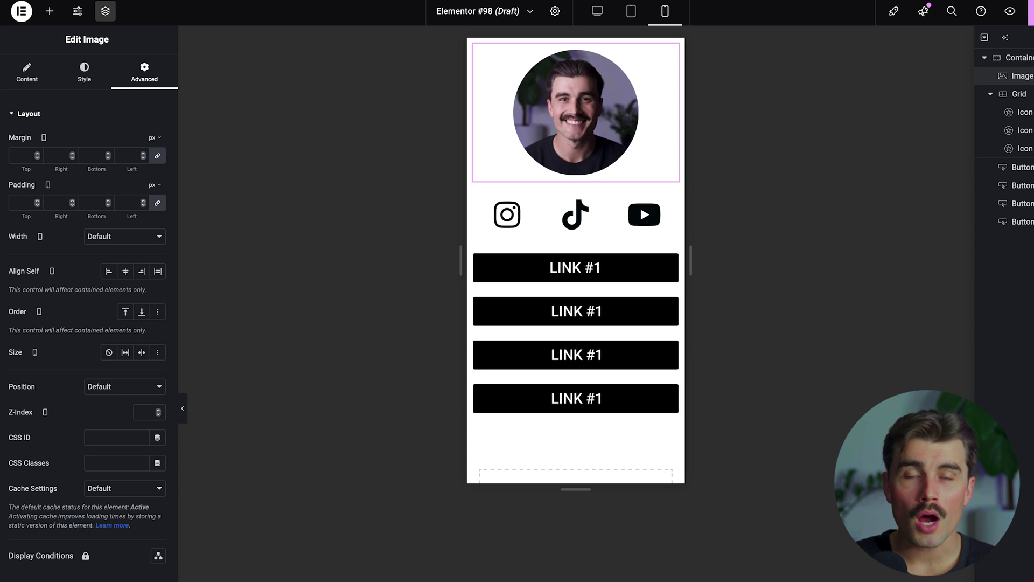